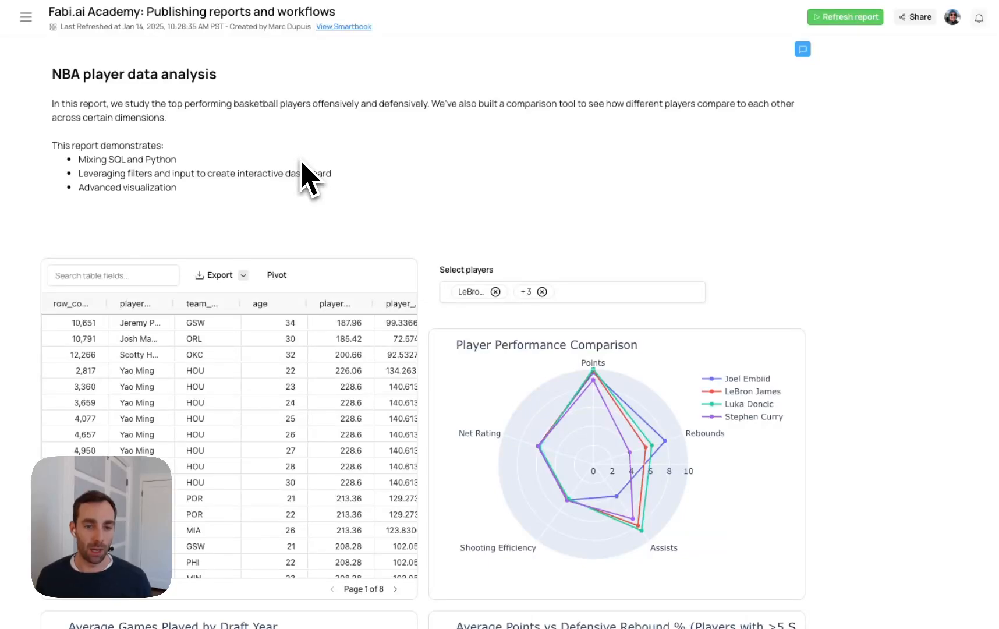
Remove LeBron James from the report's selected players and apply the filter to the Player Performance Comparison chart.
scroll(304, 170, "down", 3)
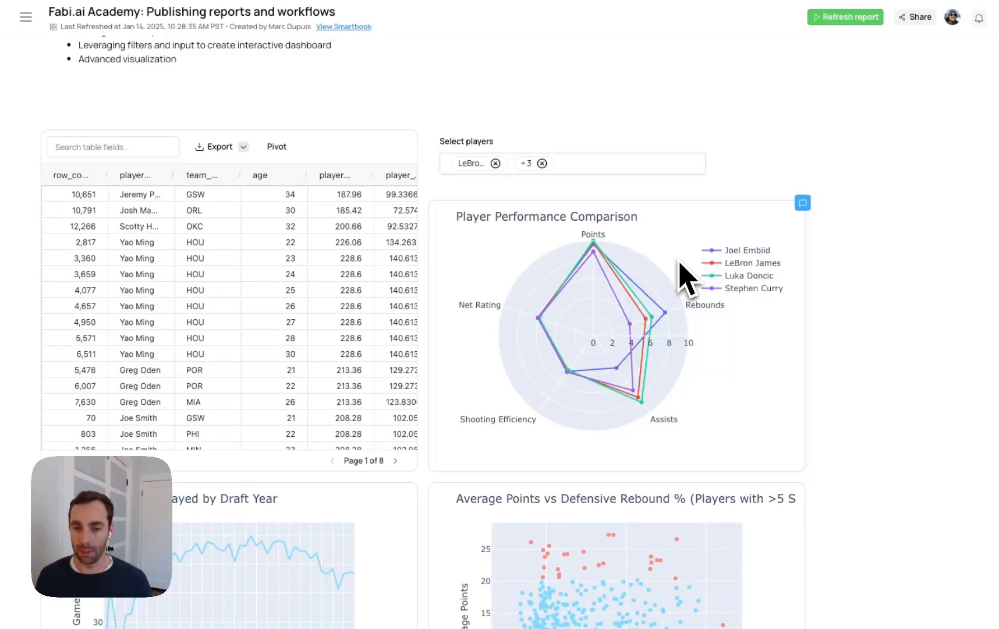
left_click(632, 168)
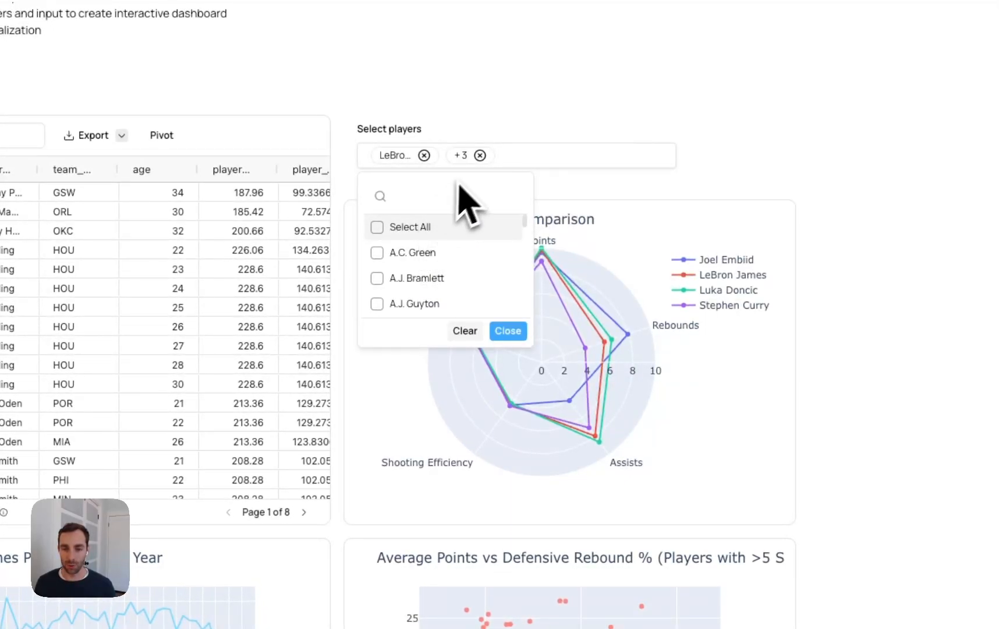
left_click(426, 153)
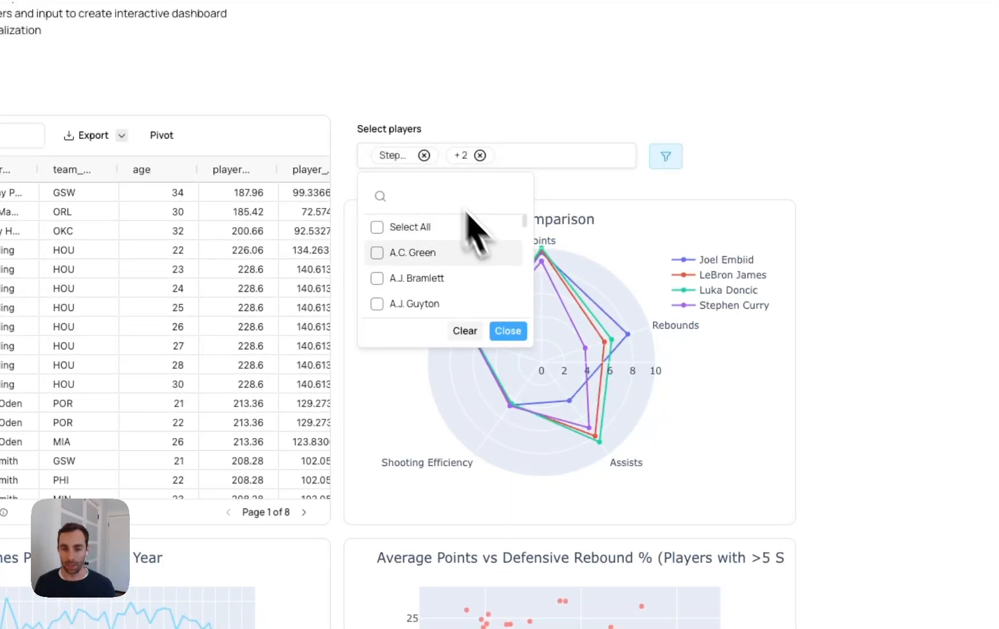
left_click(670, 156)
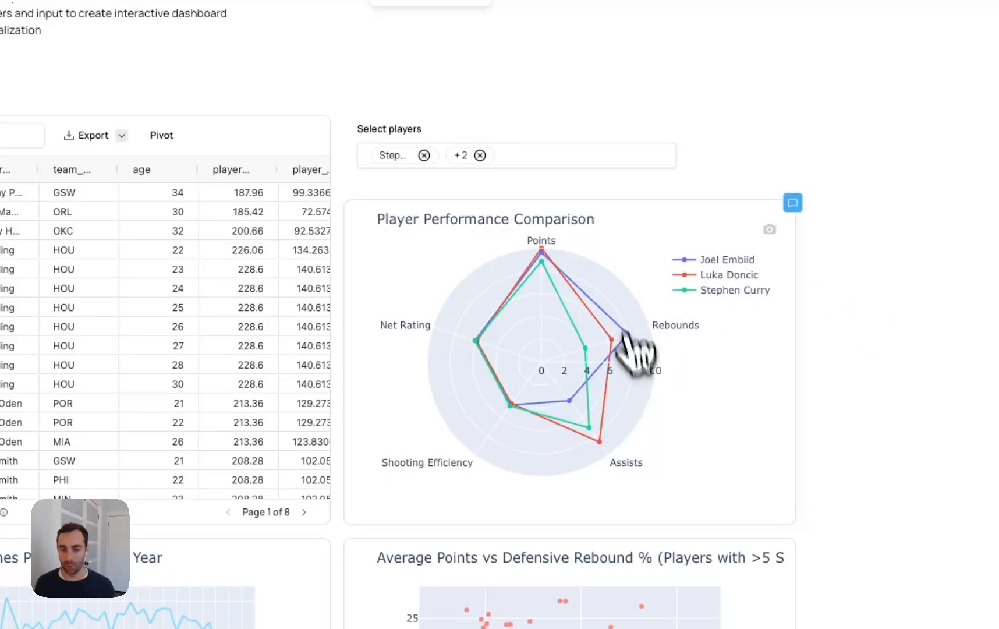
Look over the report's draft year and scatter charts, and open the Smartbook behind the report.
scroll(670, 332, "down", 2)
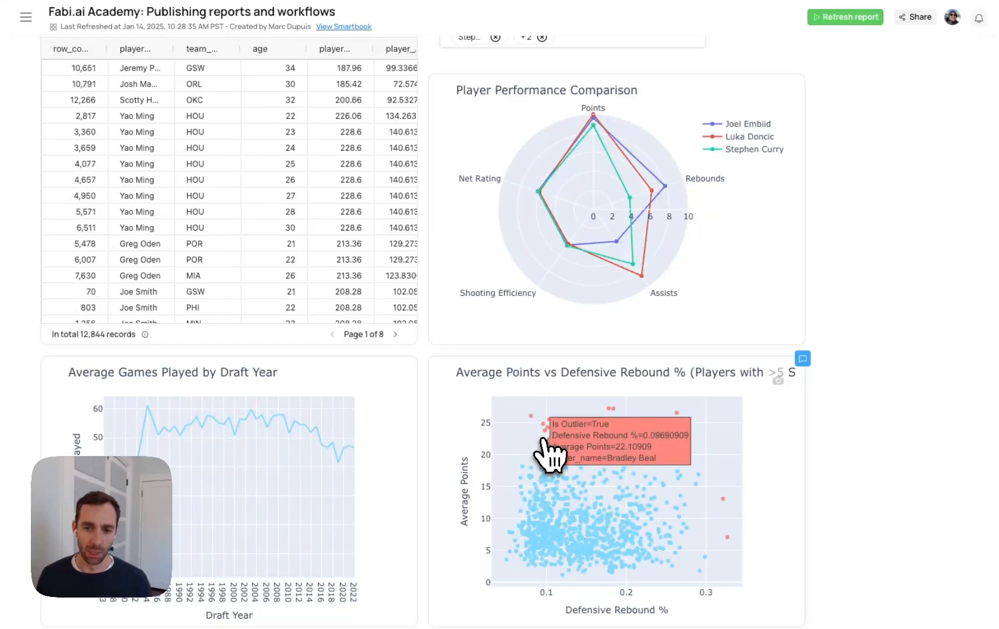
scroll(466, 393, "up", 5)
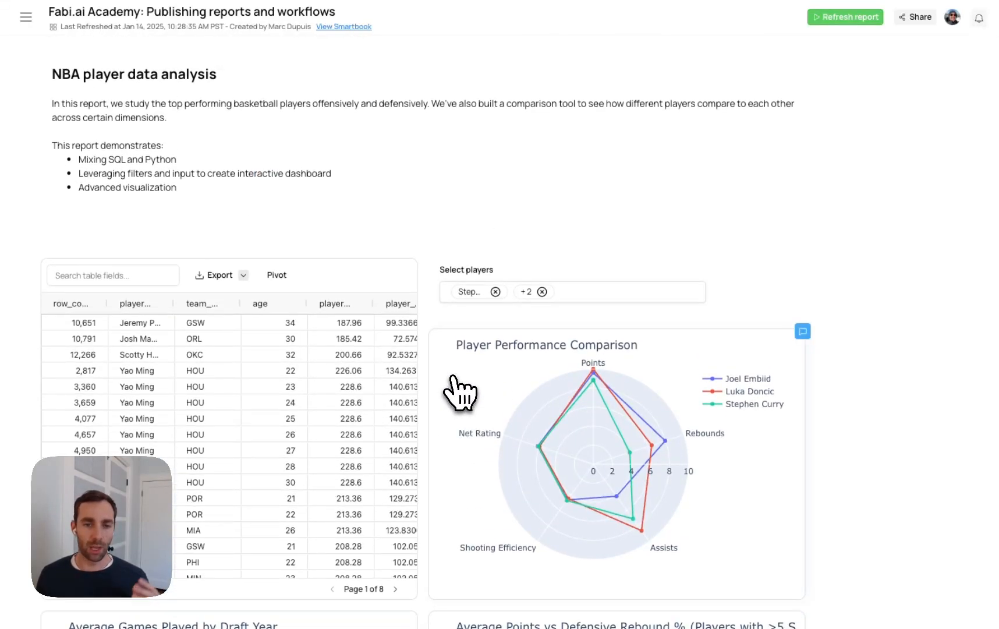
left_click(348, 26)
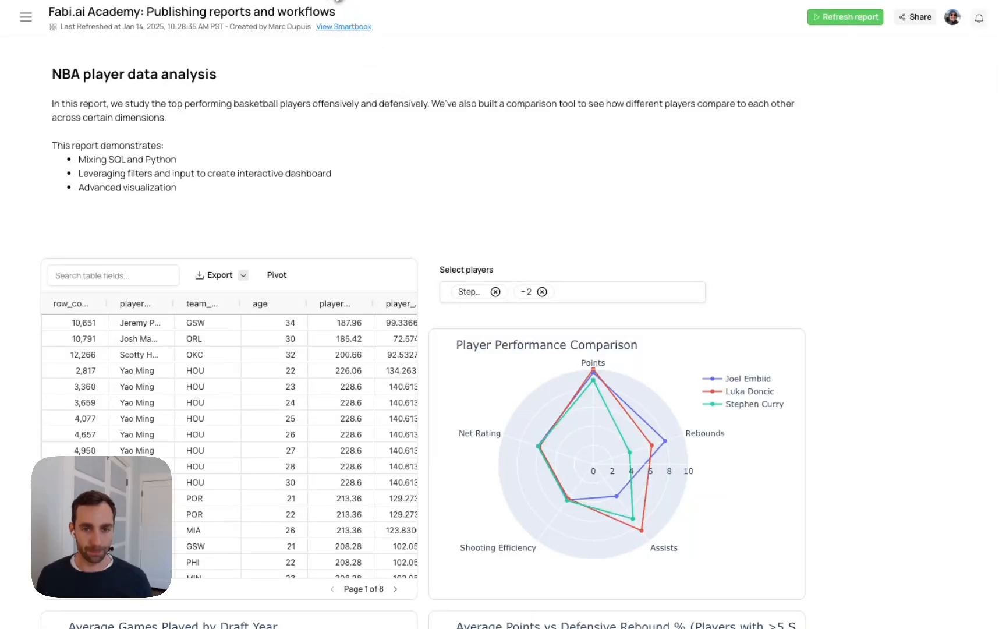
scroll(349, 175, "up", 3)
left_click(357, 195)
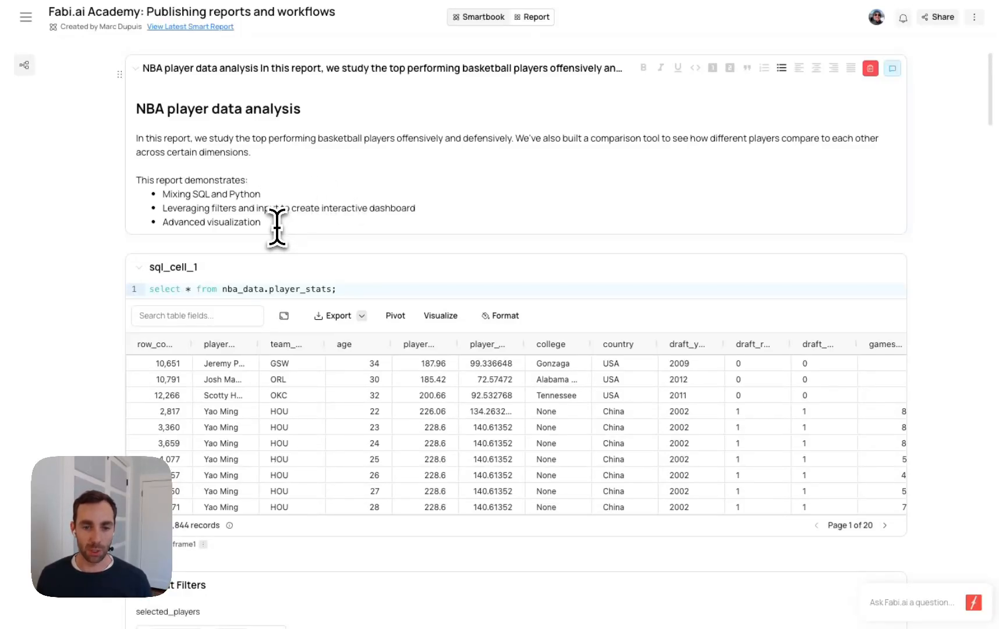
Examine the player_stats query in sql_cell_1, the columns of its result table and the input filter below it.
left_click(289, 289)
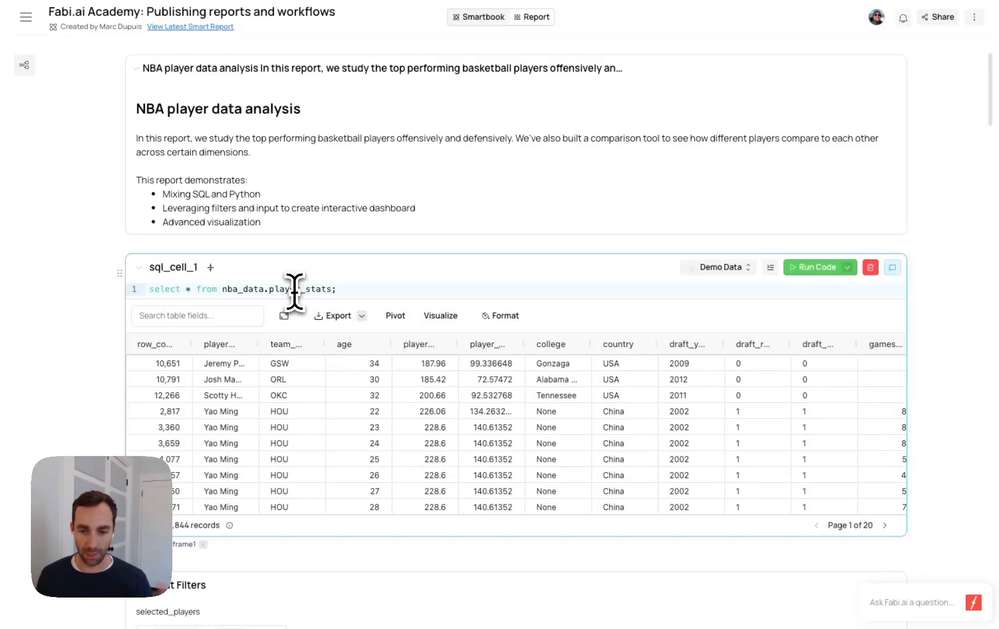
scroll(476, 402, "right", 10)
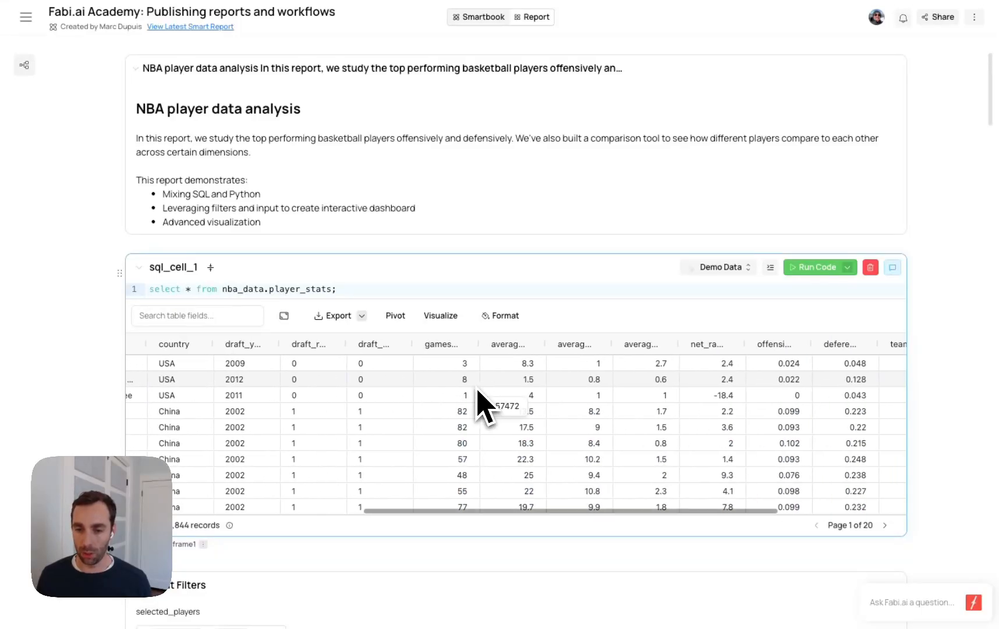
scroll(477, 402, "left", 10)
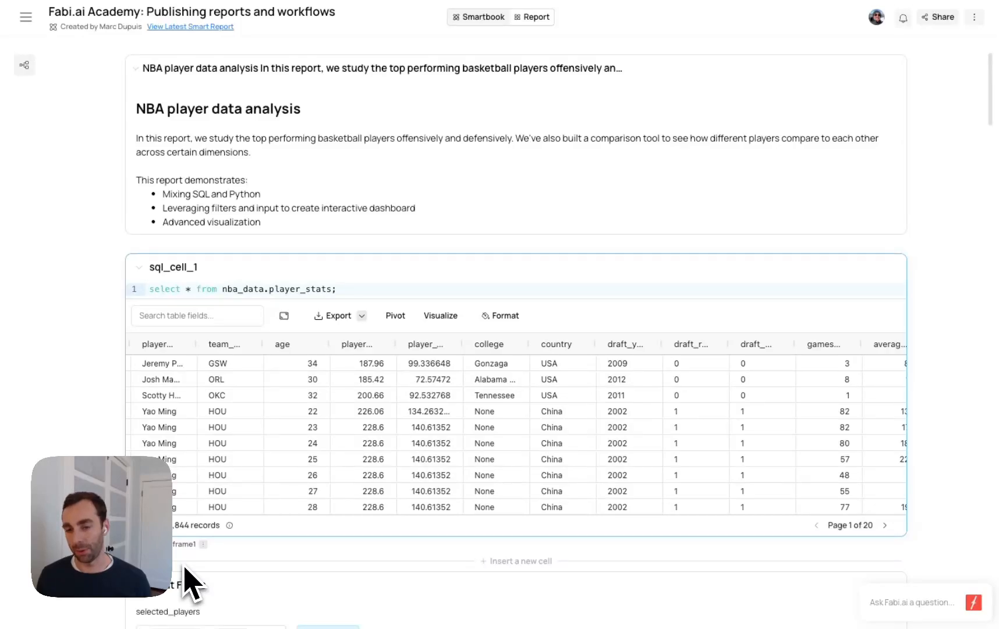
scroll(233, 579, "down", 4)
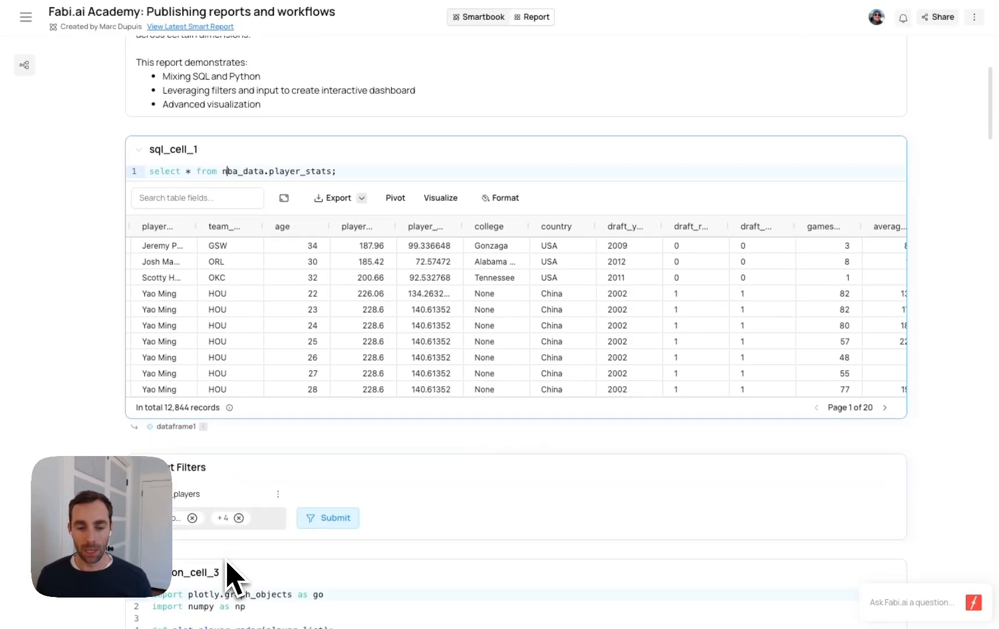
scroll(250, 435, "down", 3)
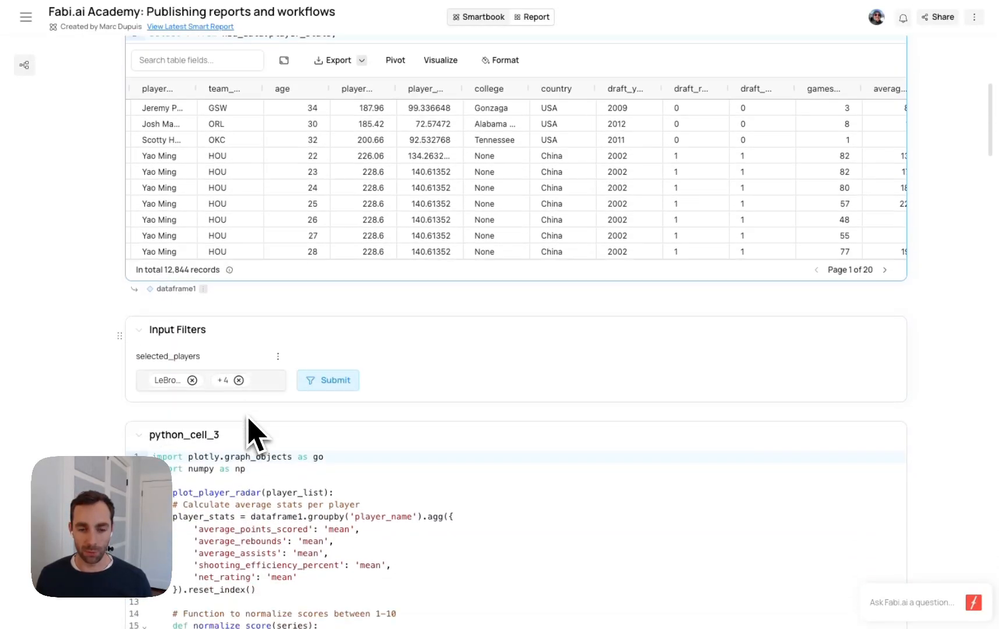
Examine the radar plot code in python_cell_3 and the Player Performance Comparison chart it produces.
left_click(247, 410)
scroll(233, 379, "down", 3)
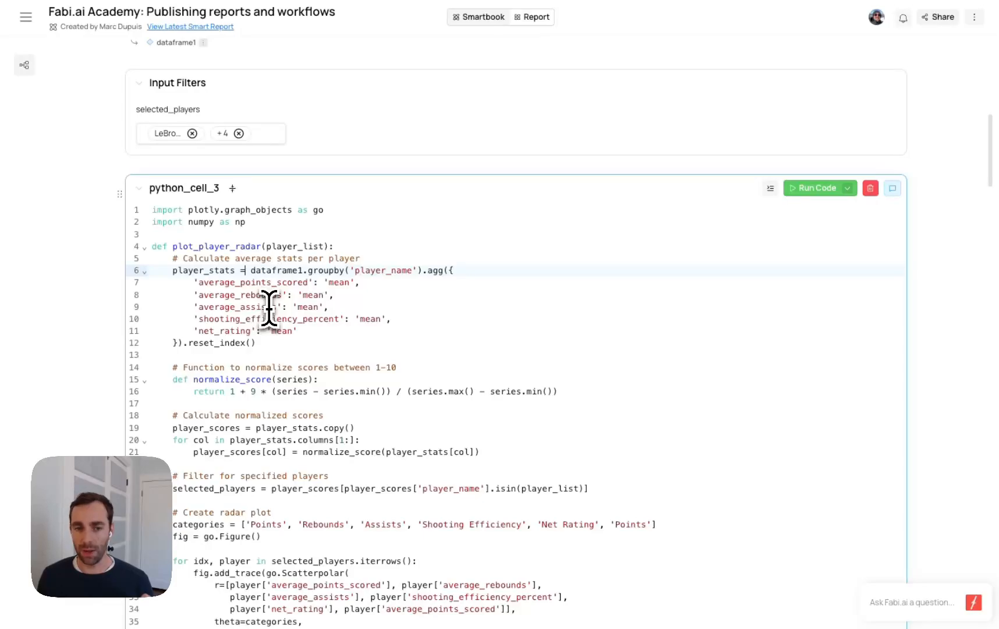
scroll(272, 315, "down", 10)
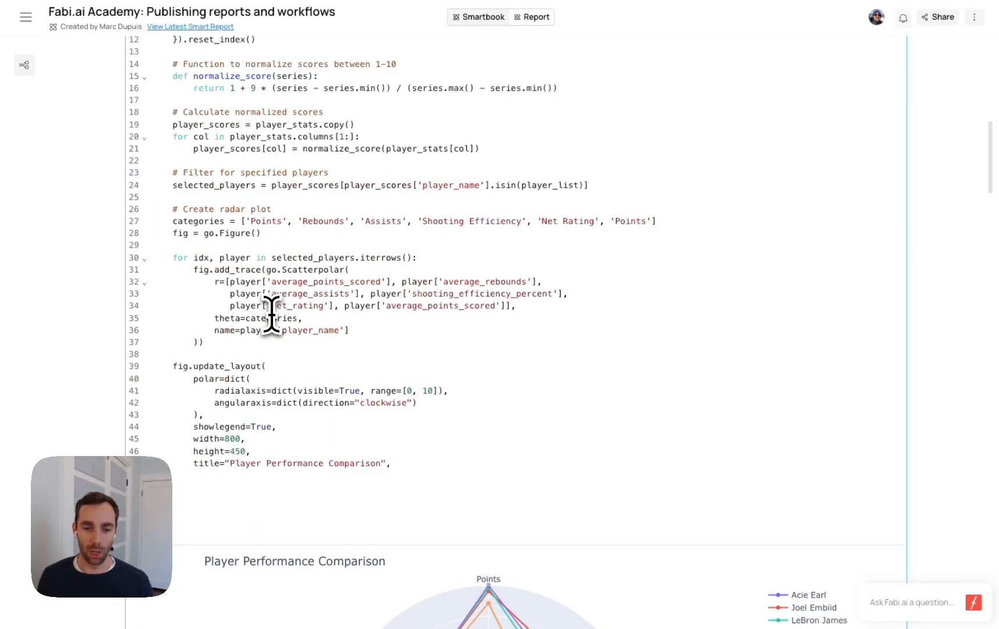
scroll(384, 259, "up", 10)
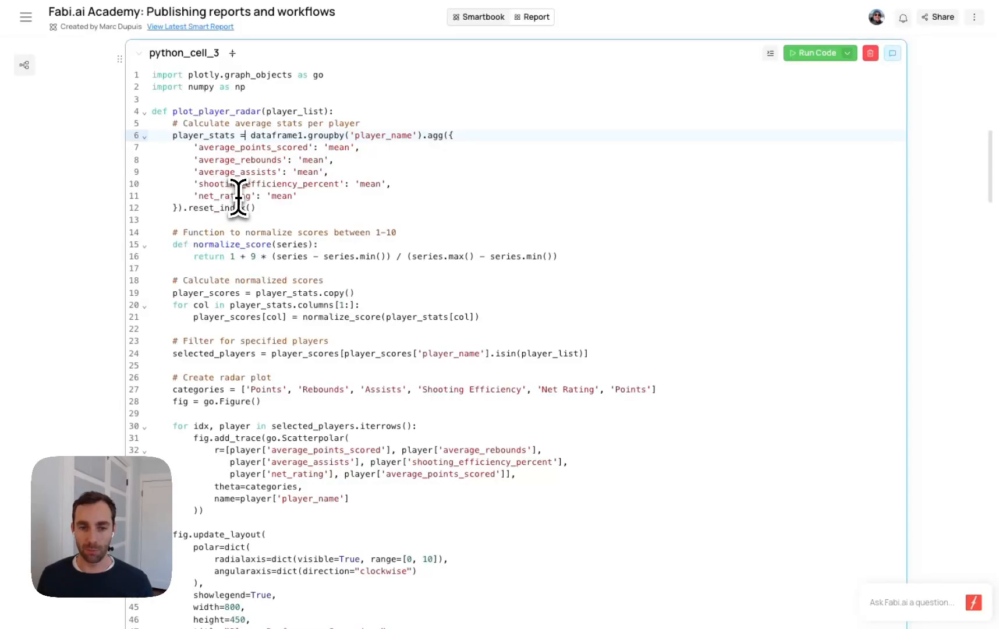
scroll(314, 268, "down", 6)
scroll(321, 269, "down", 1)
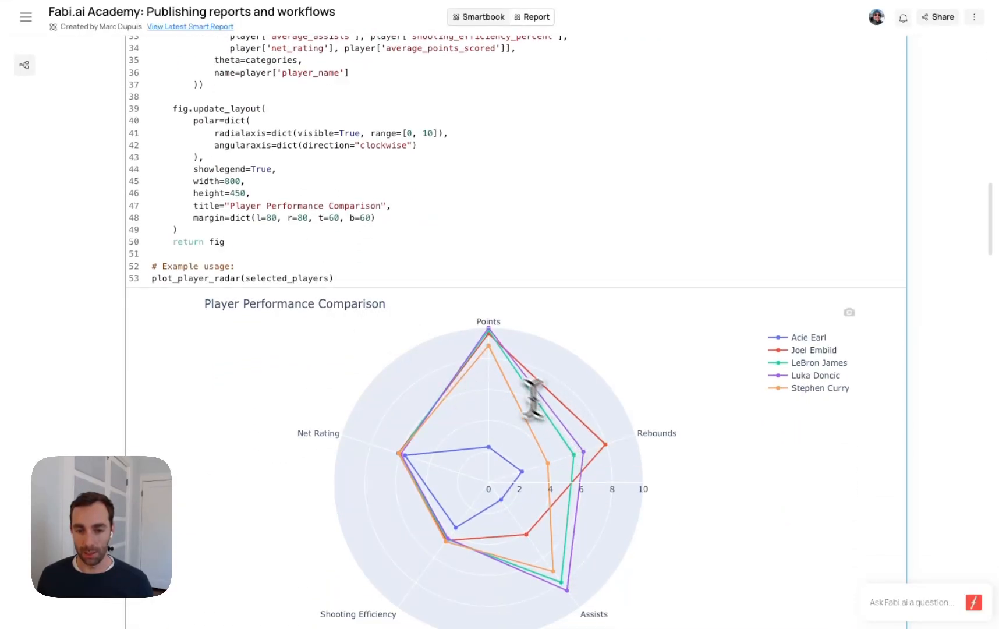
scroll(399, 178, "up", 5)
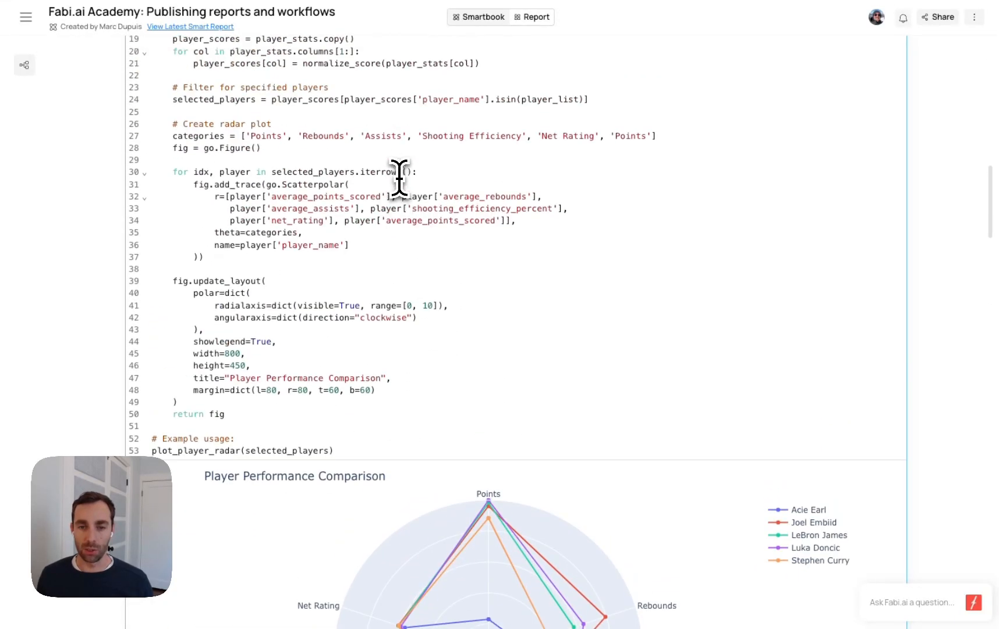
left_click(399, 174)
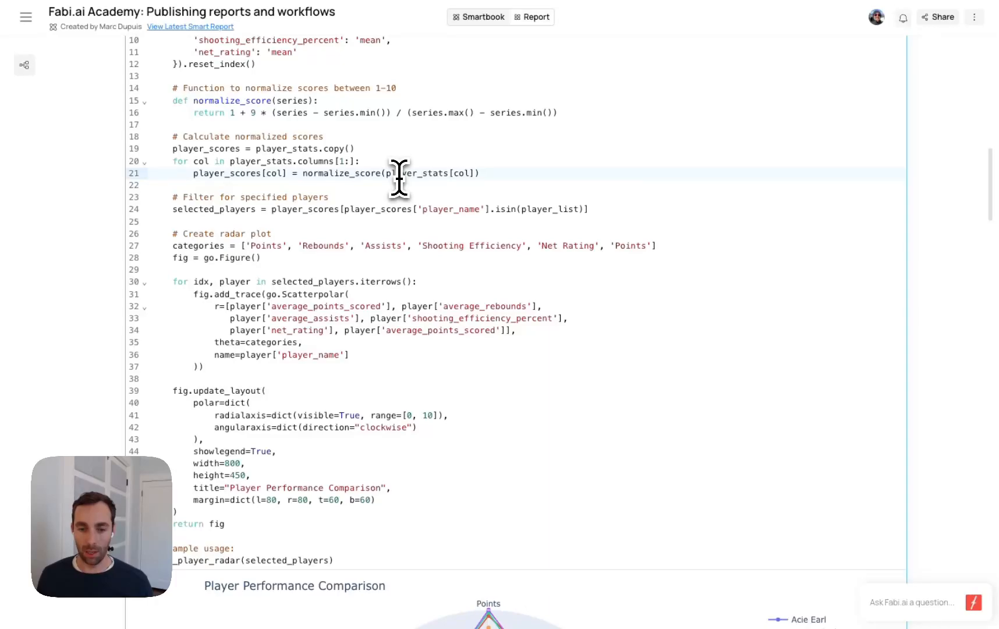
scroll(399, 179, "down", 4)
mouse_move(484, 398)
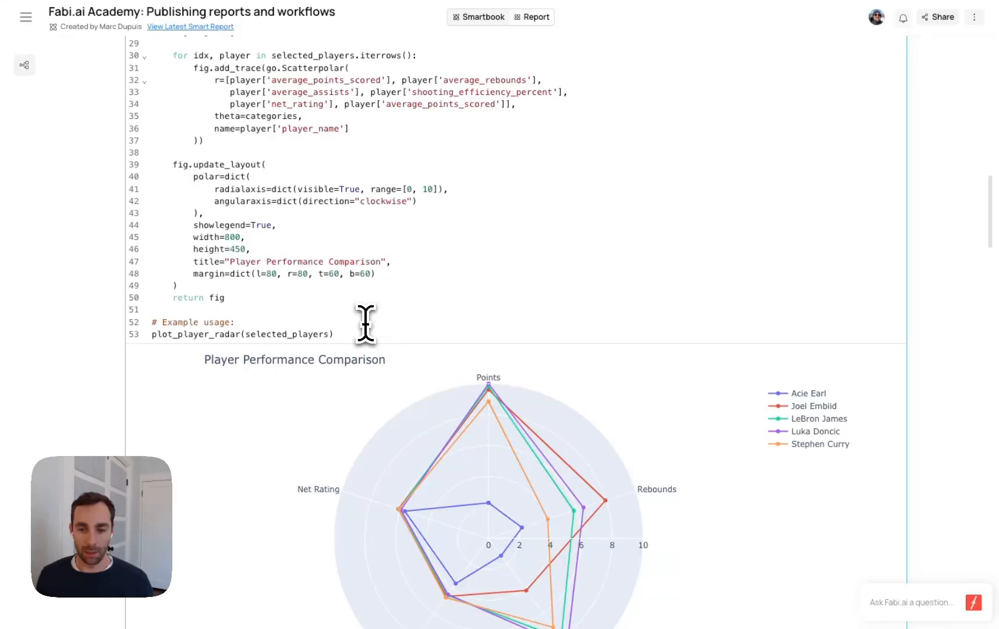
scroll(366, 324, "down", 2)
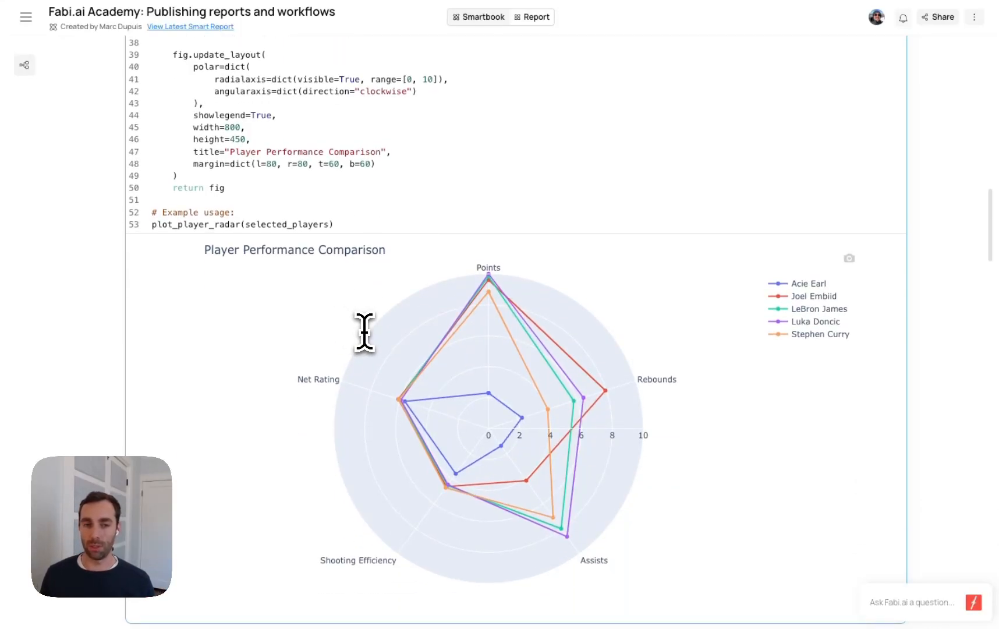
scroll(272, 228, "down", 1)
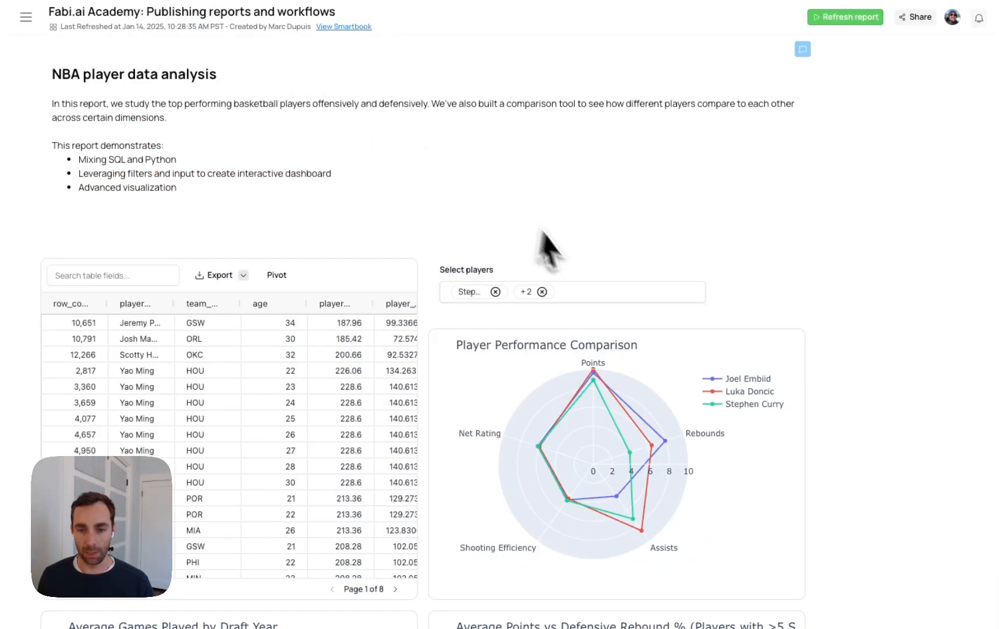
Browse the list of available players in the published report's player filter.
left_click(587, 297)
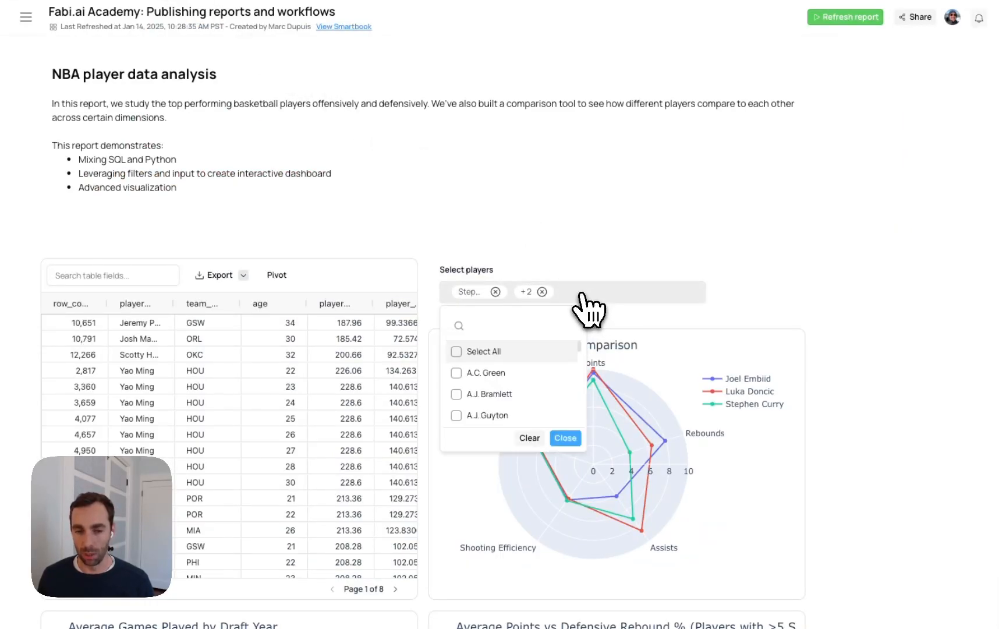
scroll(468, 402, "down", 3)
scroll(468, 402, "down", 2)
scroll(463, 390, "up", 6)
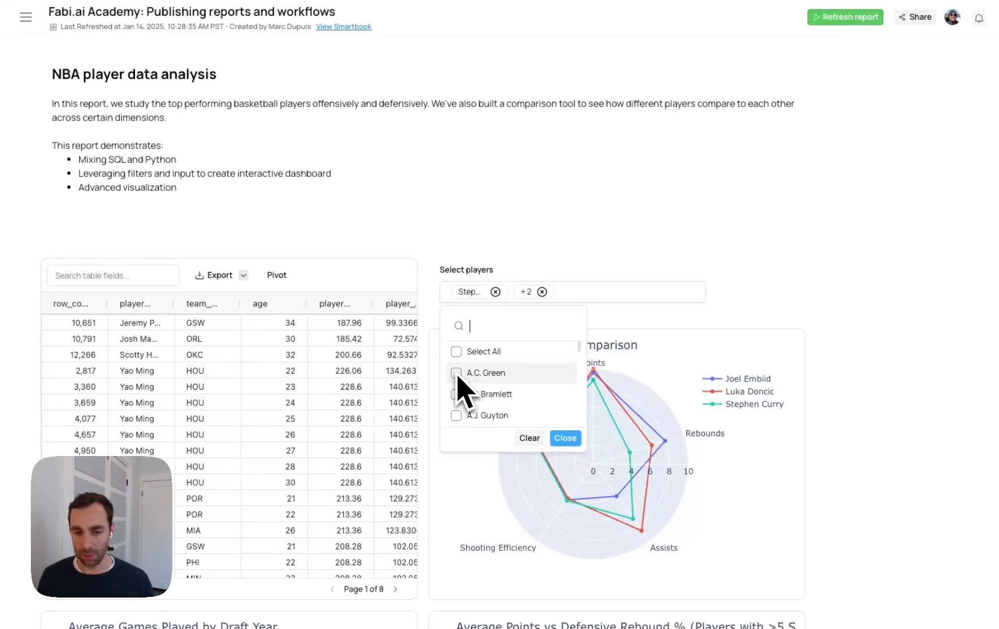
scroll(459, 394, "down", 1)
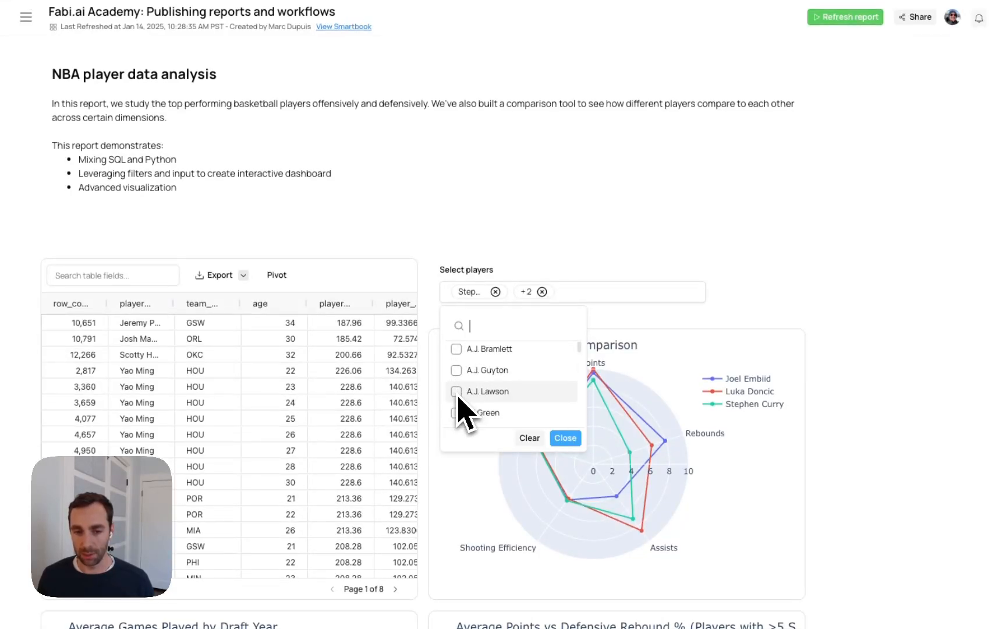
Return to the Smartbook and select the selected_players argument in the plot_player_radar call on line 53.
left_click(383, 107)
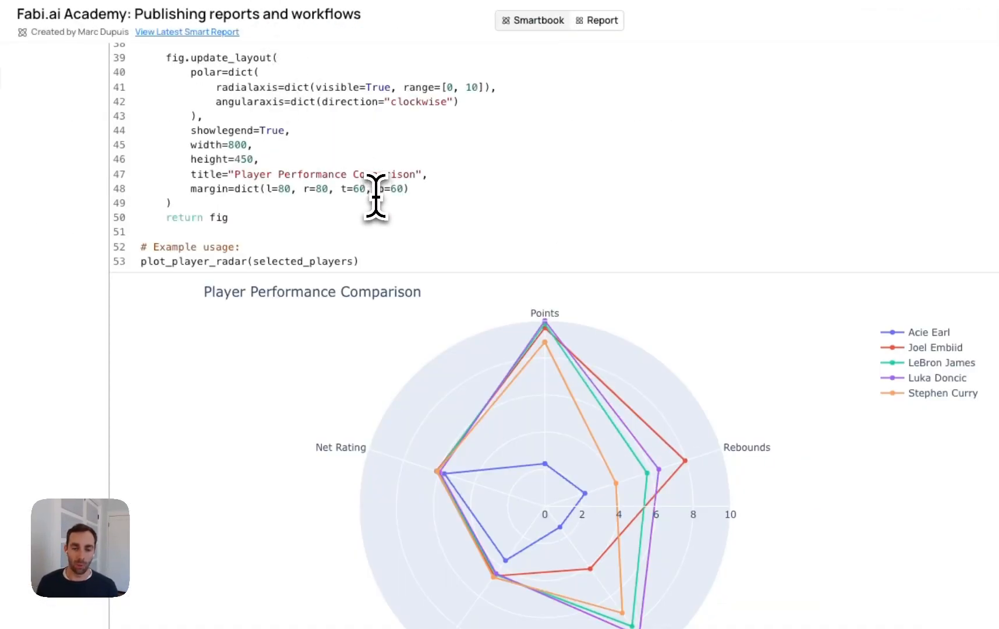
scroll(376, 197, "up", 1)
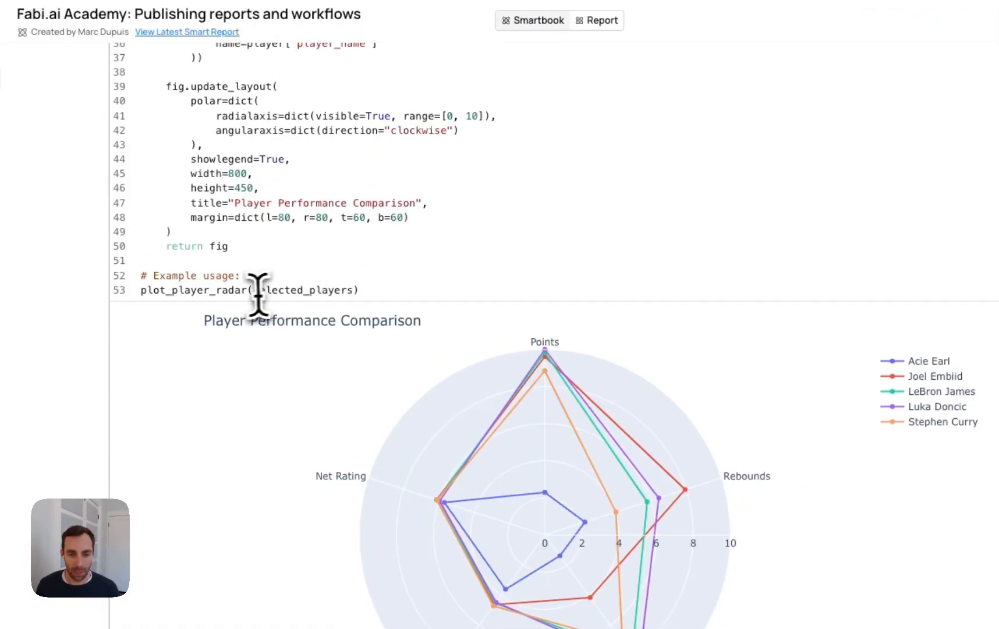
left_click_drag(350, 291, 254, 291)
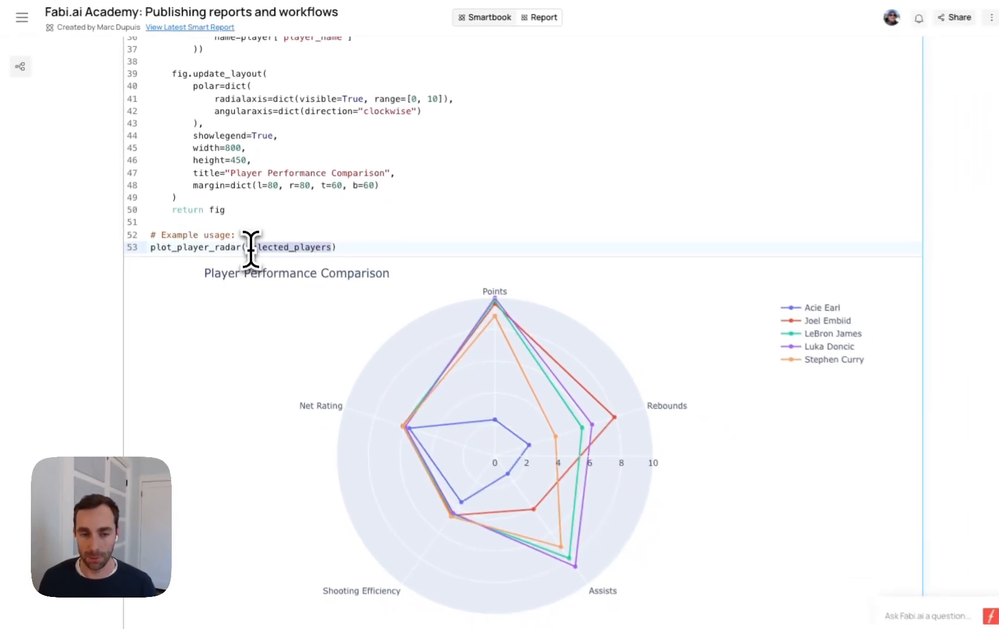
Open the Fabi AI assistant and look back through its chat history for the generated plot_player_radar function.
left_click(881, 601)
scroll(860, 409, "down", 20)
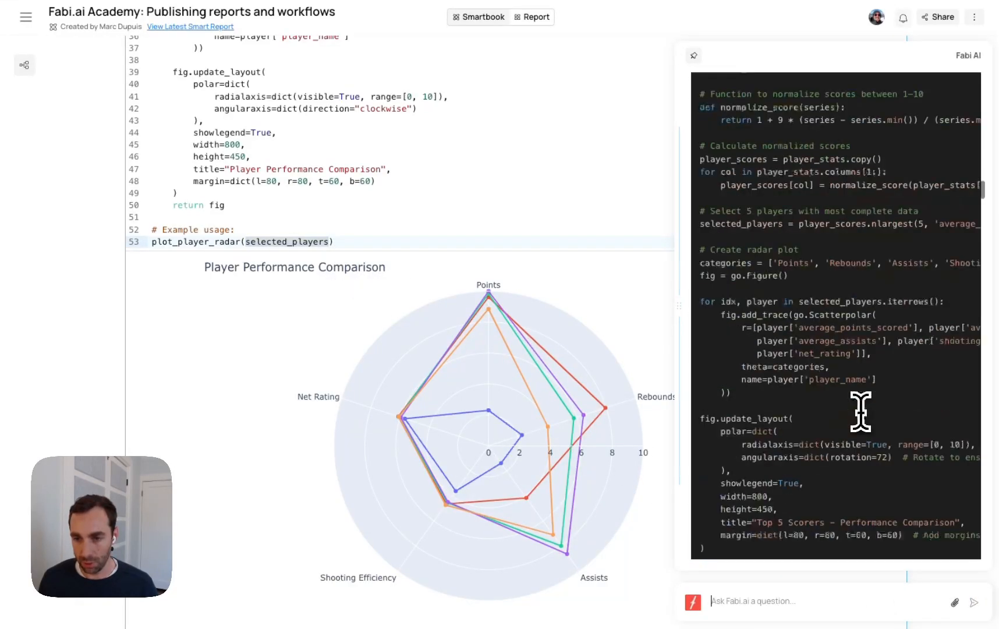
left_click_drag(982, 210, 980, 533)
scroll(931, 464, "up", 5)
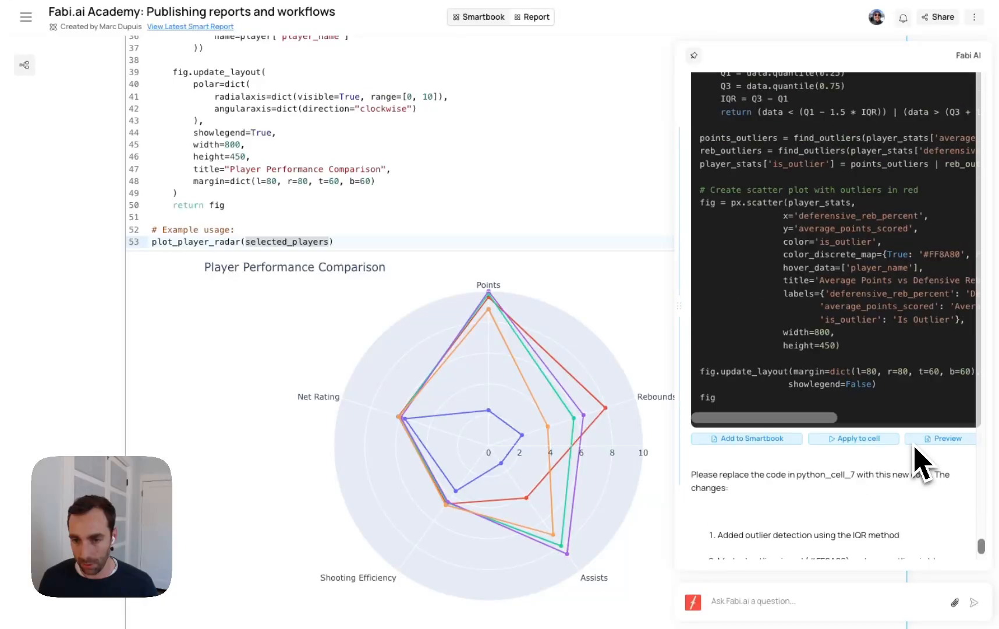
scroll(922, 462, "up", 10)
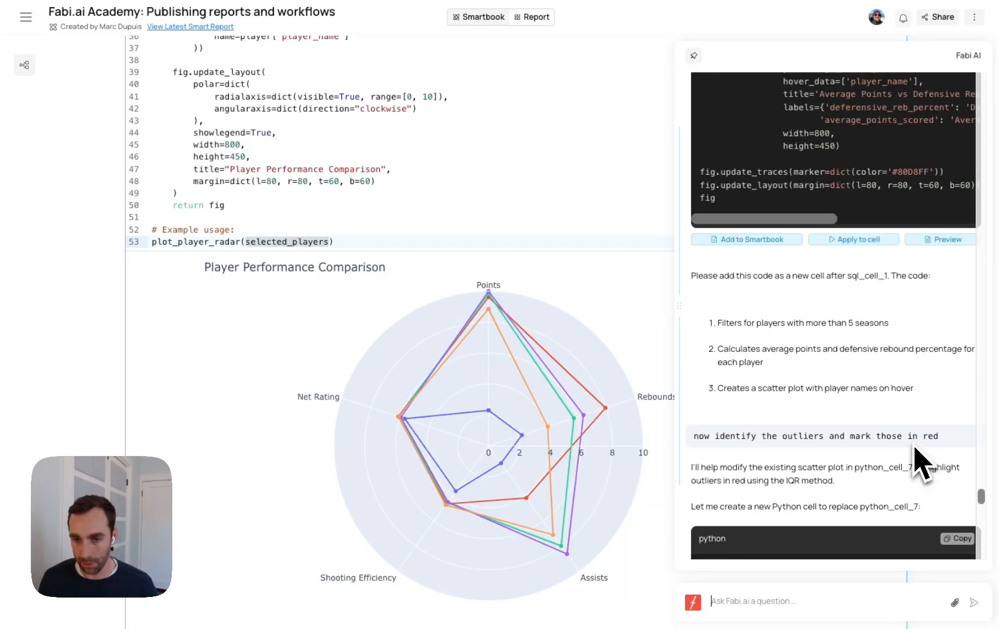
scroll(916, 449, "up", 15)
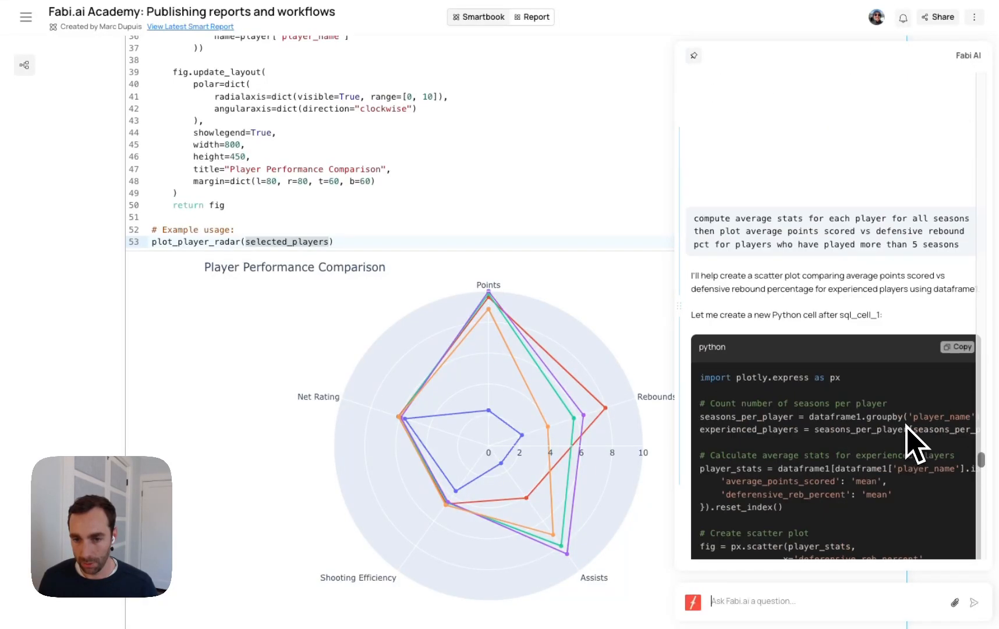
scroll(916, 445, "up", 15)
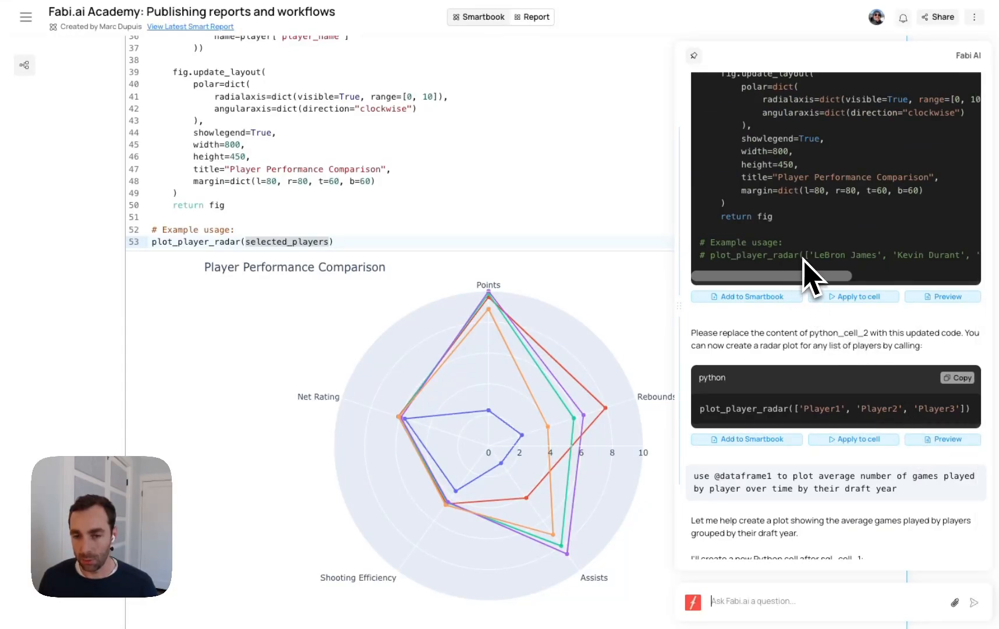
Widen the assistant's chat panel and bring the full player list of the example plot_player_radar call into view.
scroll(805, 259, "right", 1)
scroll(804, 257, "right", 6)
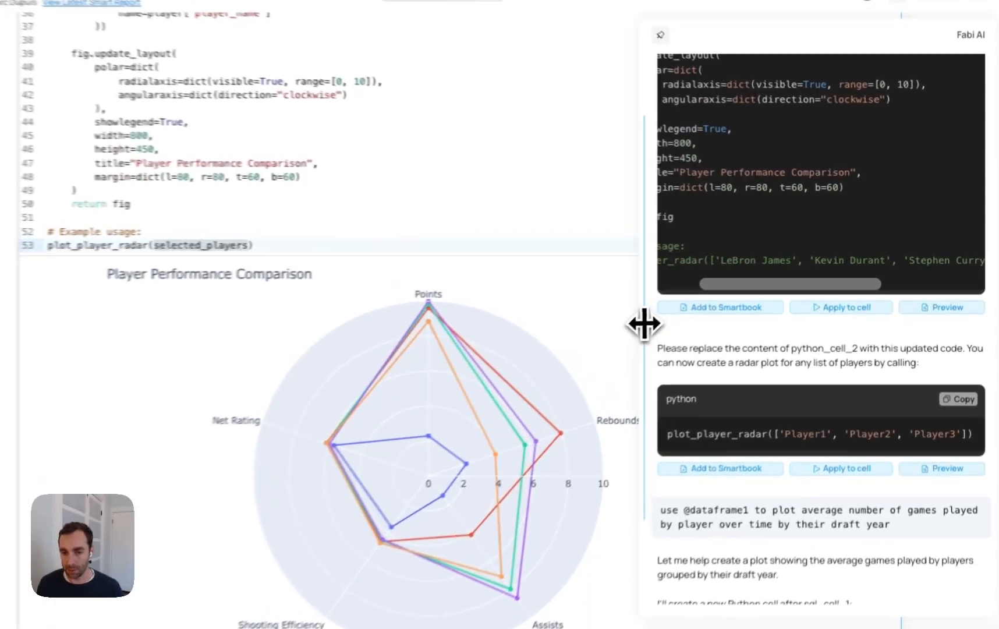
left_click_drag(680, 306, 590, 307)
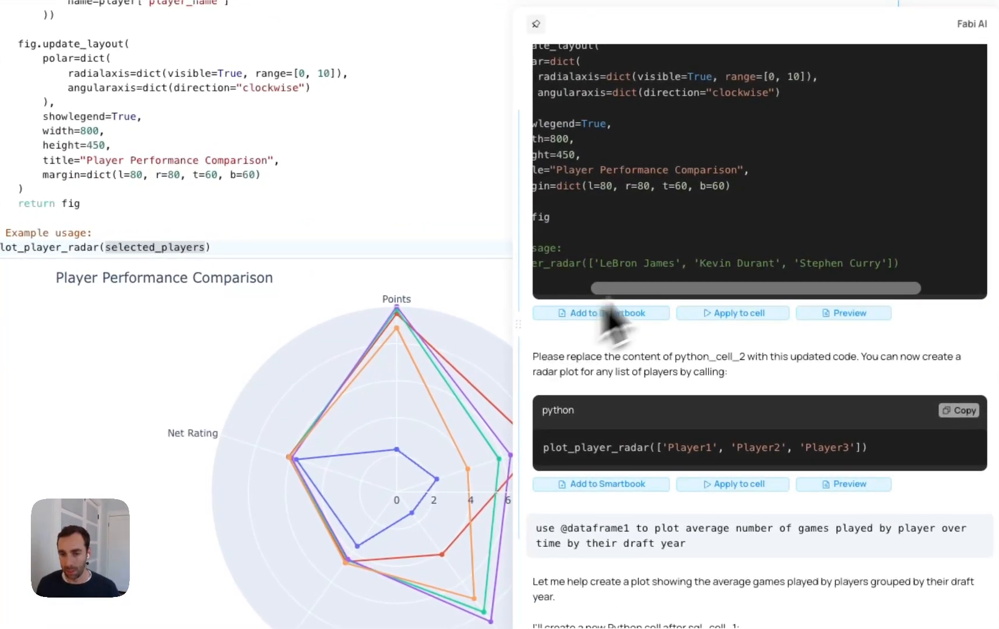
Examine the hard-coded player names in the example plot_player_radar call in the assistant's generated code.
scroll(784, 240, "left", 7)
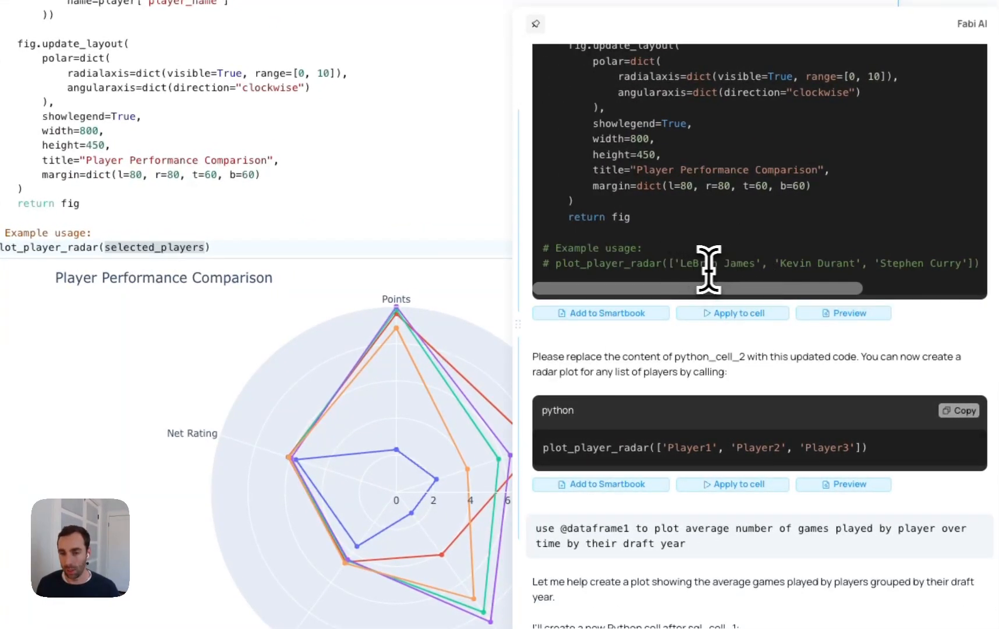
scroll(729, 269, "right", 5)
left_click_drag(710, 263, 636, 263)
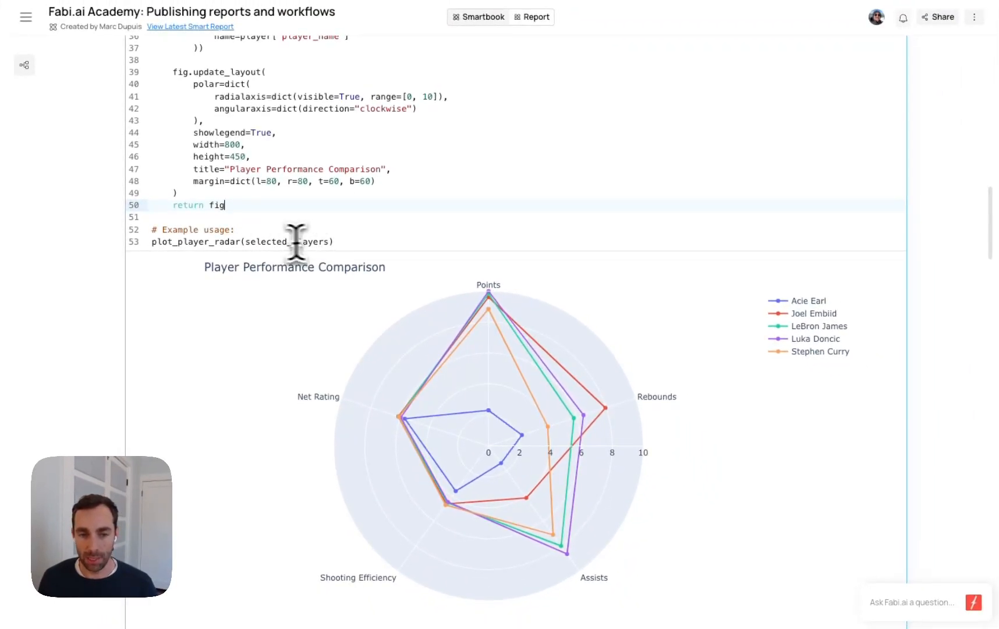
Select the selected_players argument on line 53 of python_cell_3 and trace it back to the Input Filters cell above.
left_click_drag(246, 241, 325, 243)
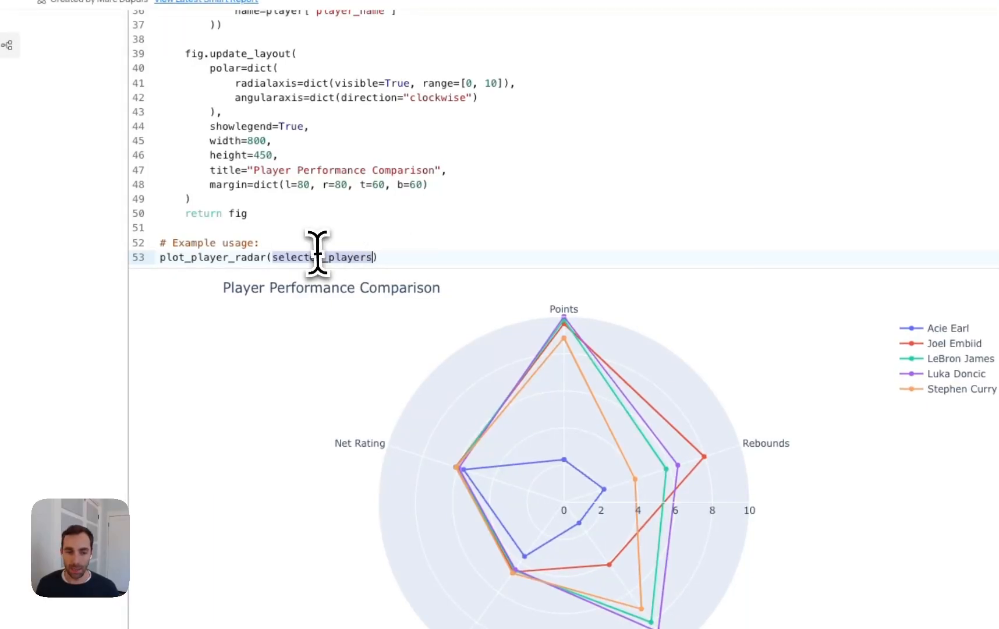
scroll(315, 245, "up", 10)
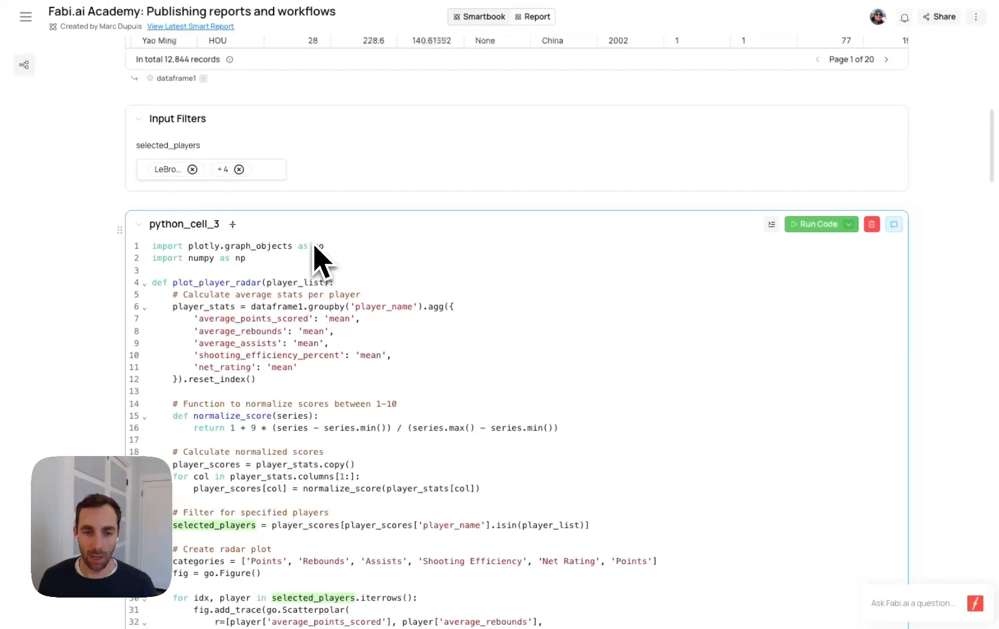
scroll(314, 244, "up", 1)
mouse_move(278, 240)
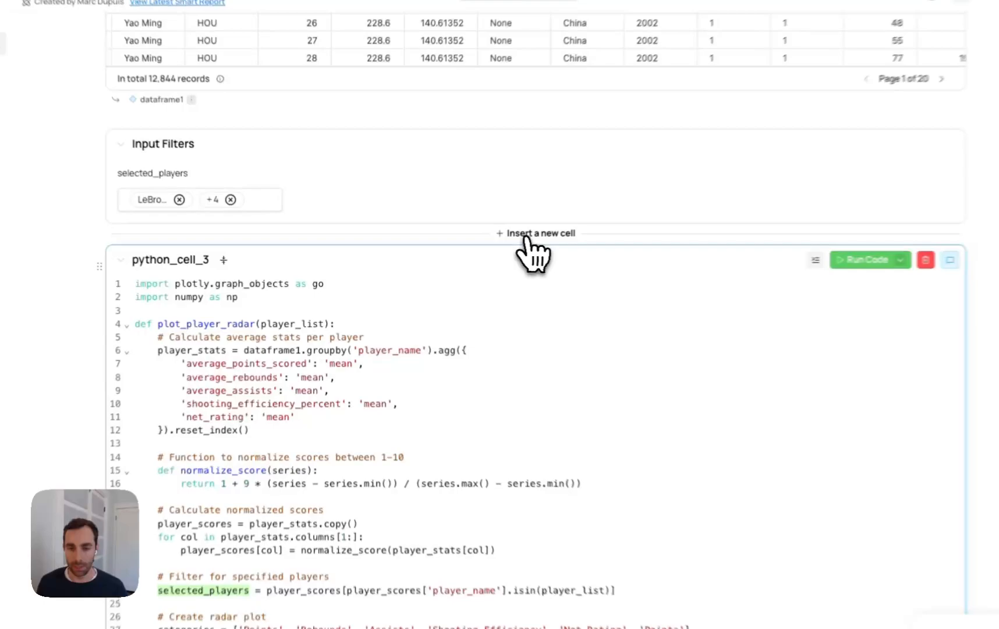
left_click(526, 235)
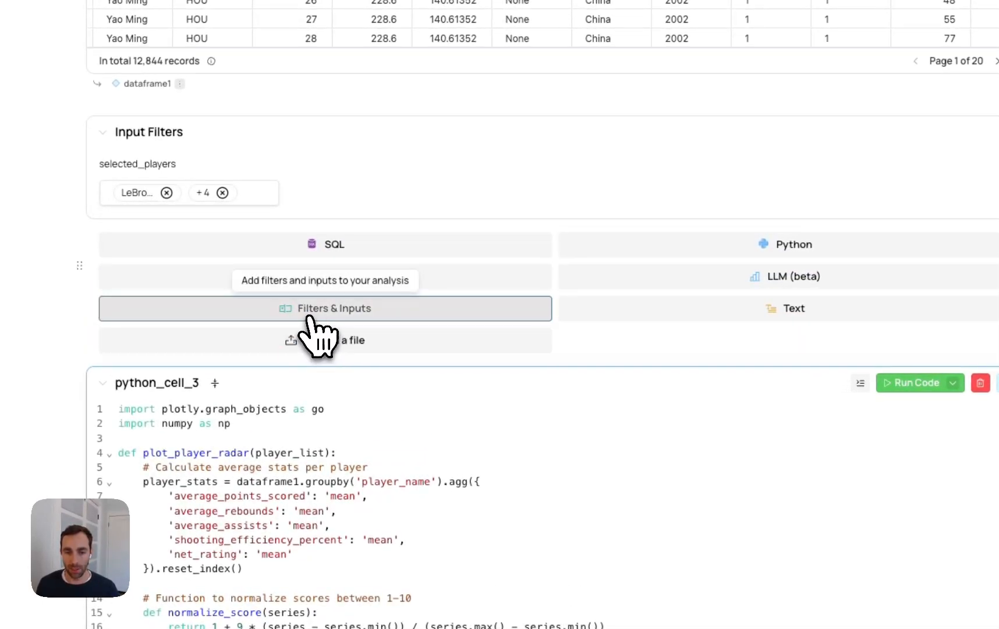
left_click(315, 313)
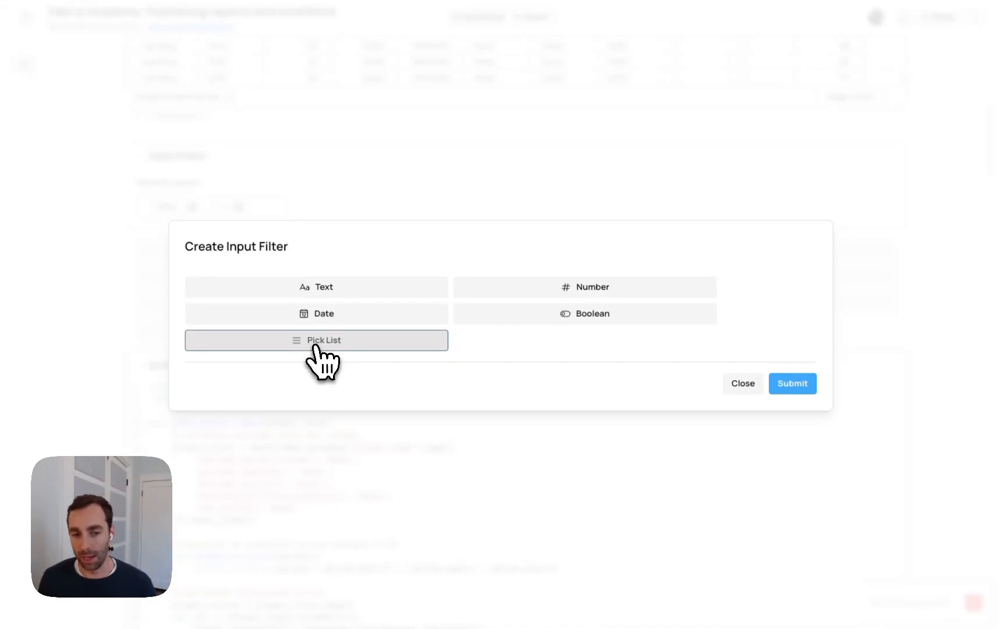
left_click(315, 350)
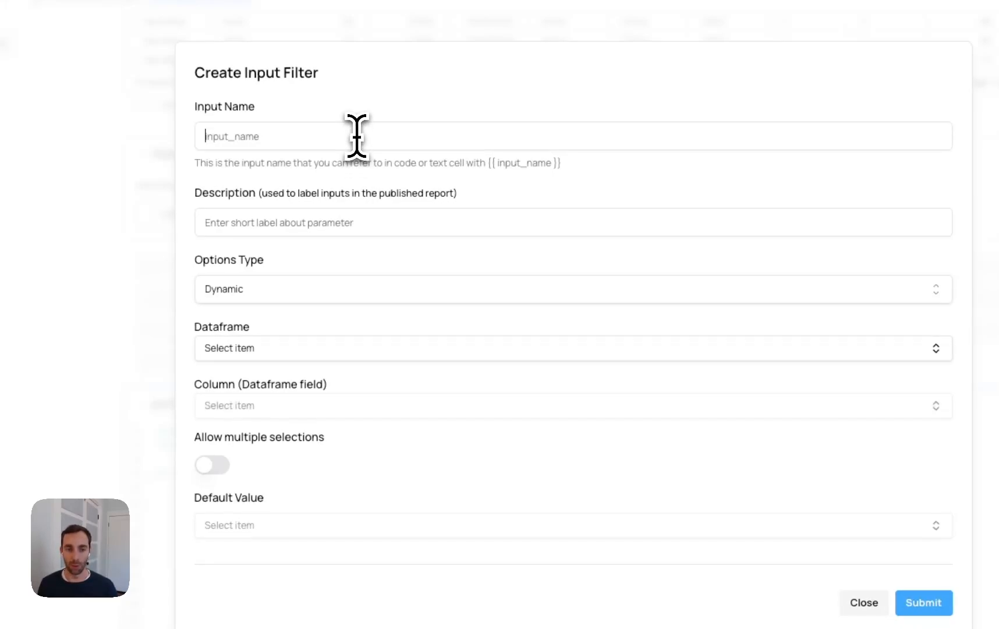
type("selected_")
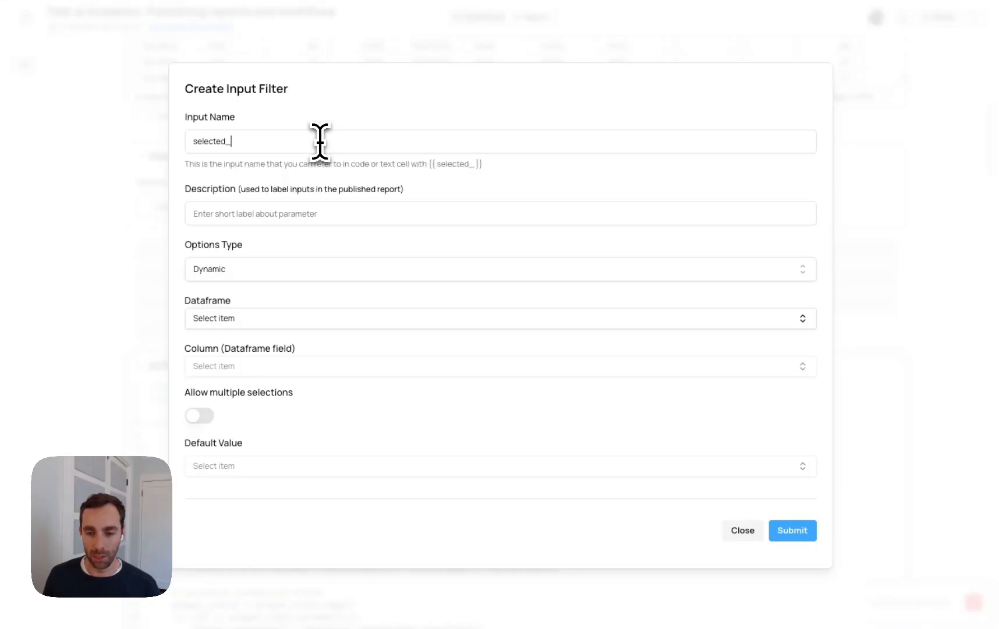
left_click(742, 530)
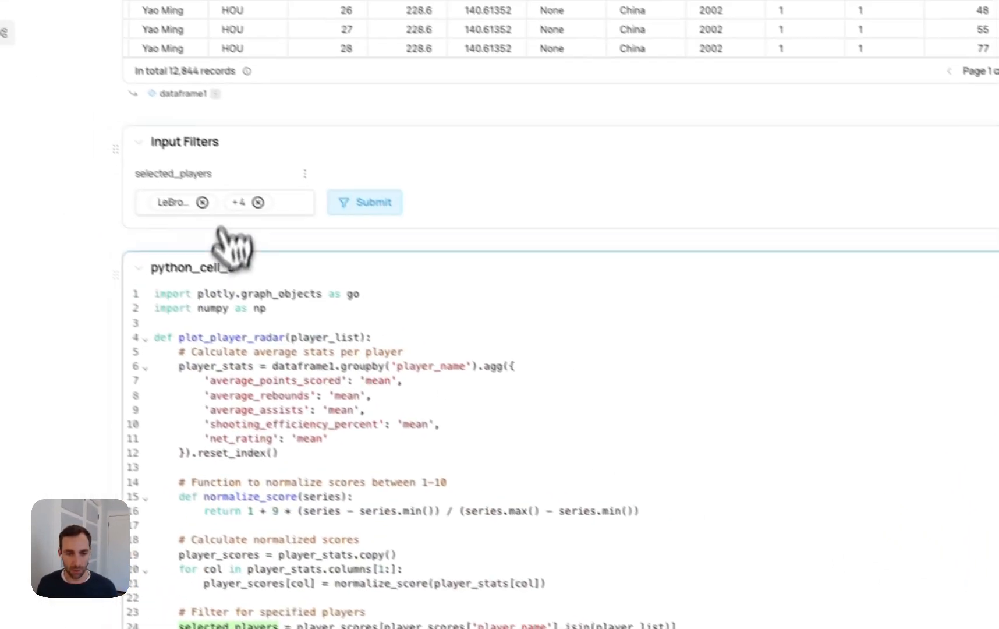
Open the existing selected_players input filter for editing and review its input name and description.
left_click(305, 173)
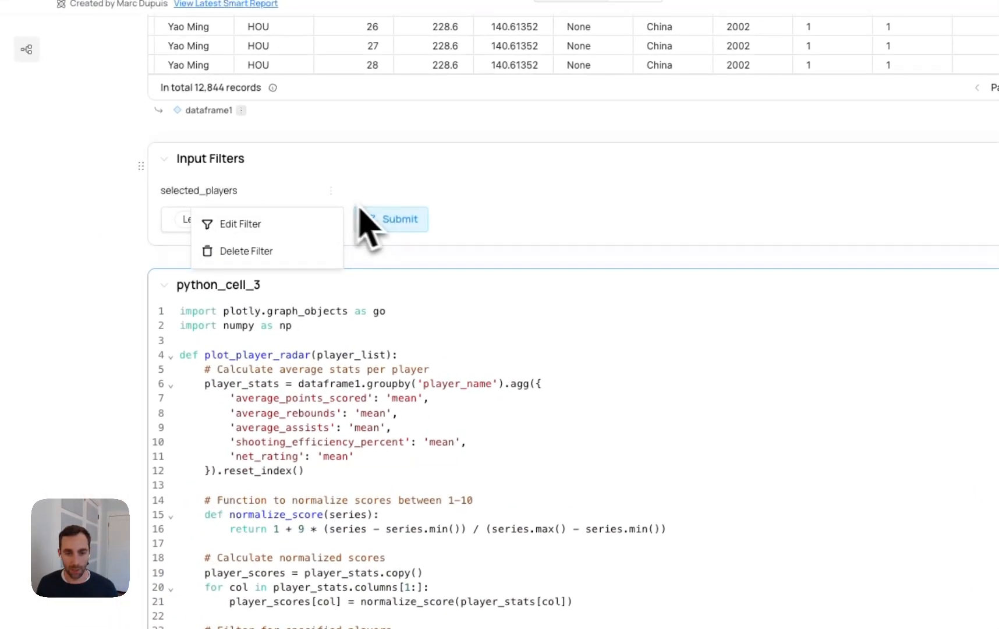
left_click(242, 230)
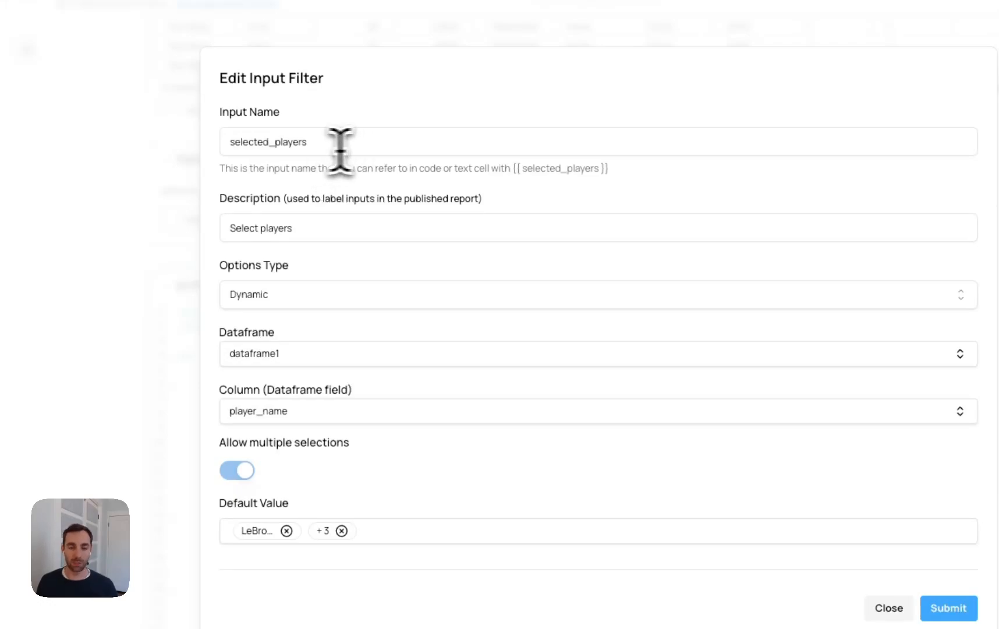
left_click_drag(316, 145, 226, 147)
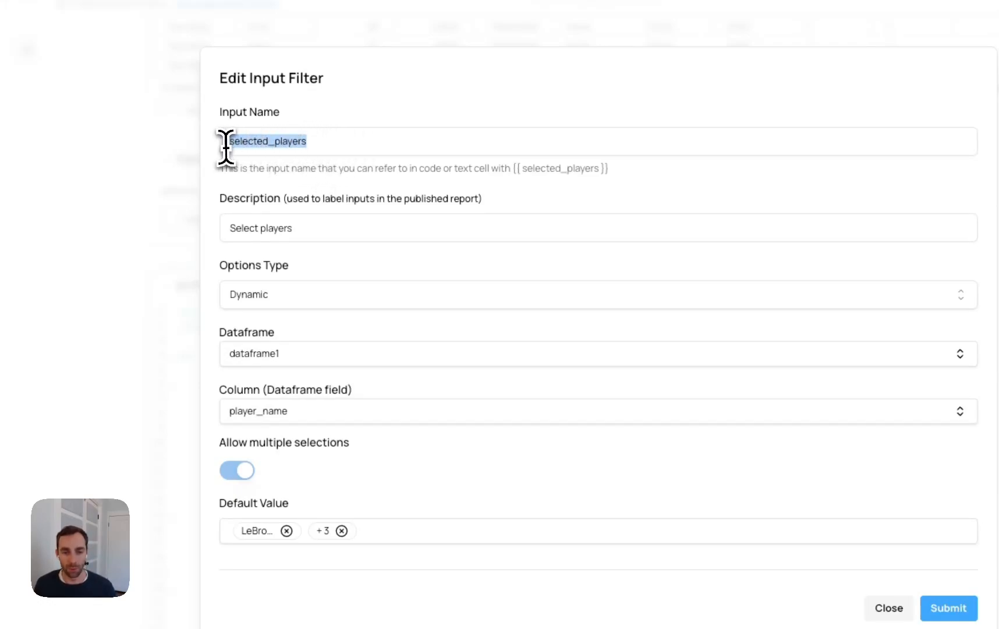
left_click(306, 233)
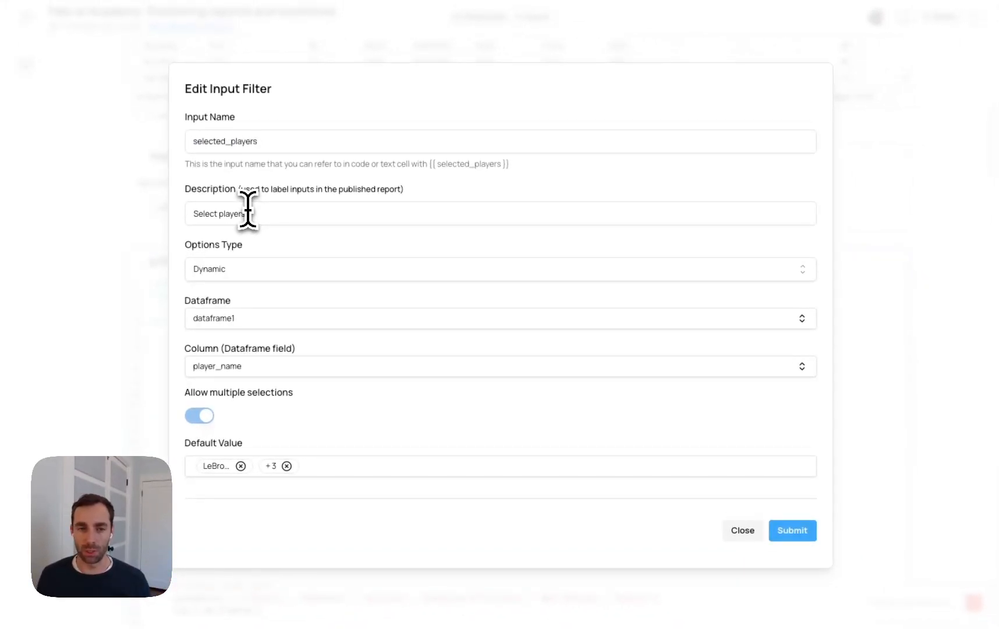
Review the filter's options types and available dataframe columns, keeping Dynamic and player_name, and submit the filter settings.
left_click(259, 274)
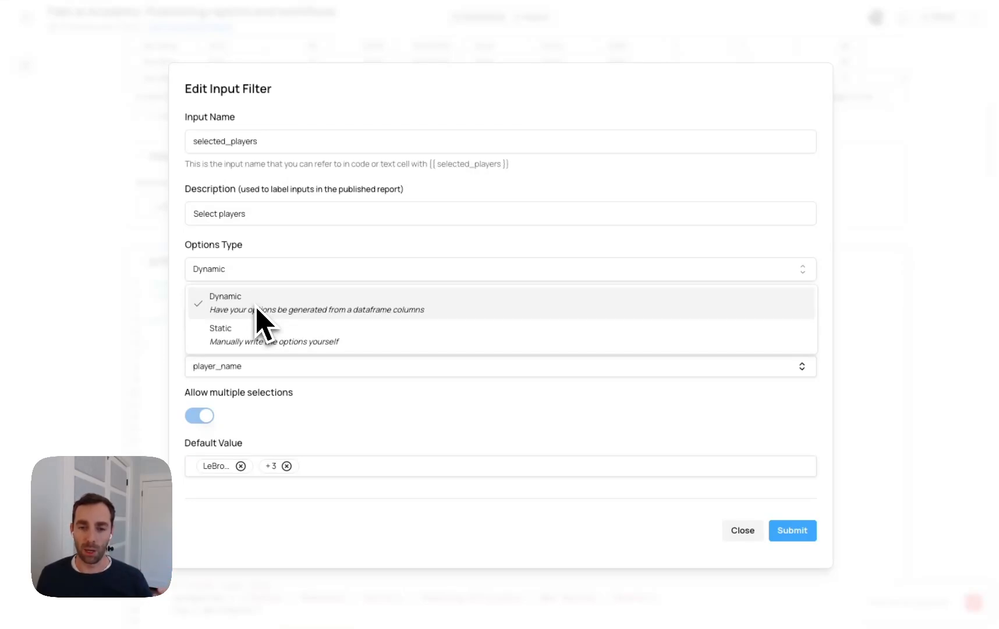
left_click(269, 265)
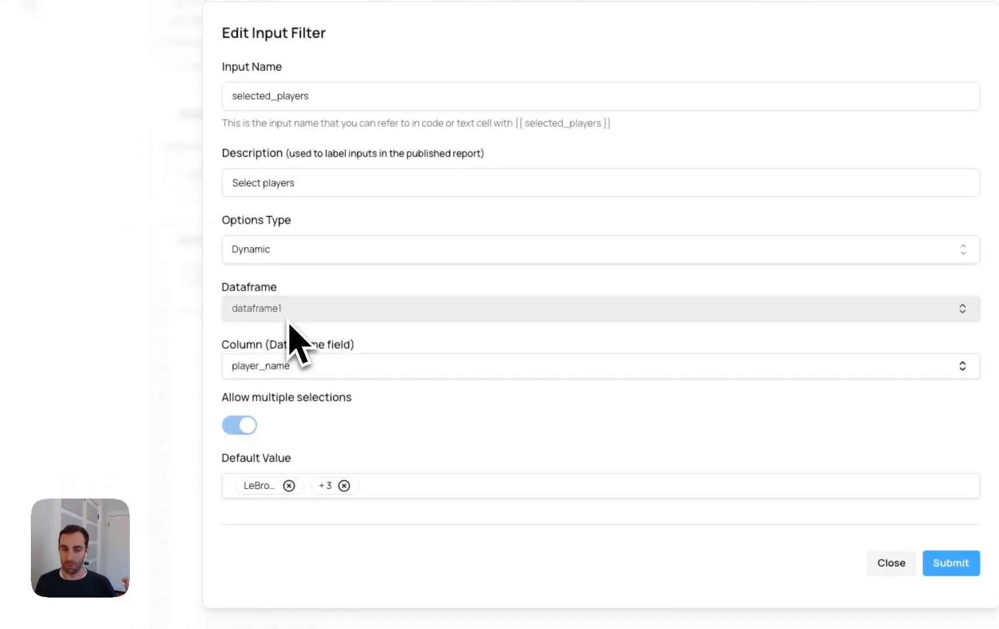
left_click(296, 368)
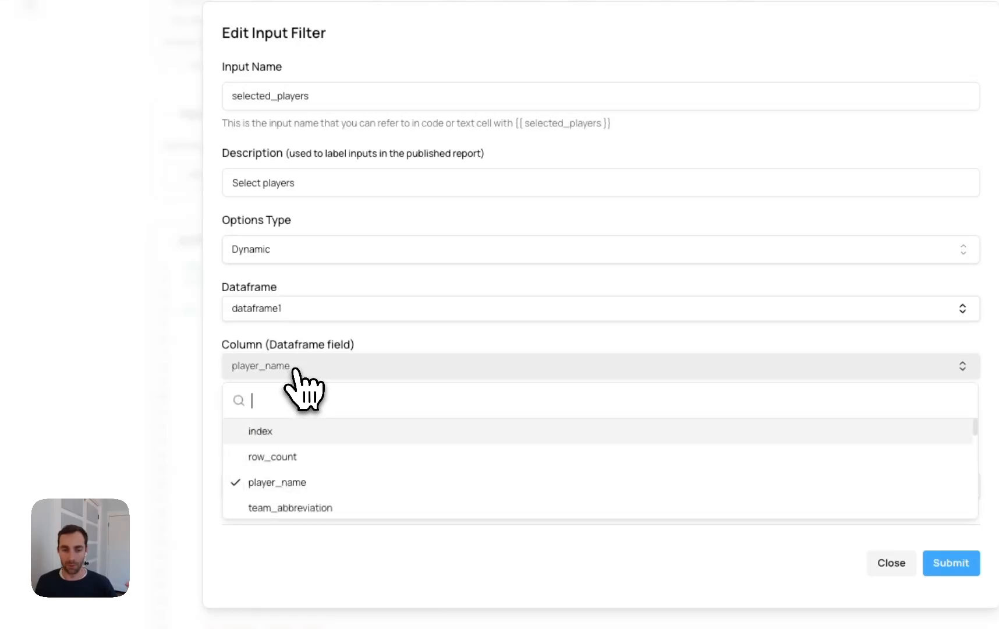
left_click(298, 367)
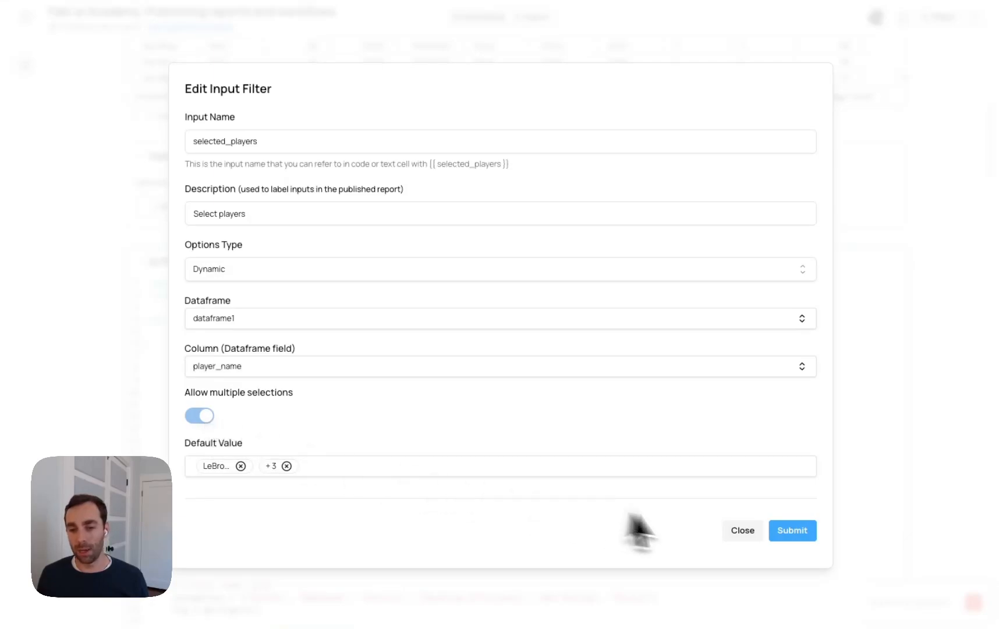
left_click(792, 531)
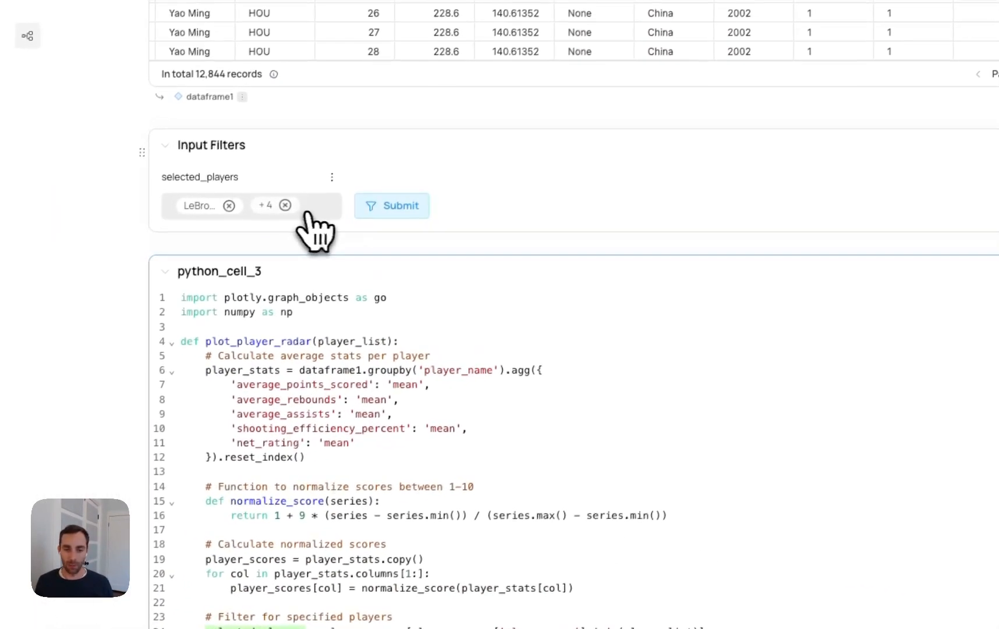
Check the player options of the selected_players filter, and select the matching argument in the plot_player_radar call on line 53.
left_click(294, 199)
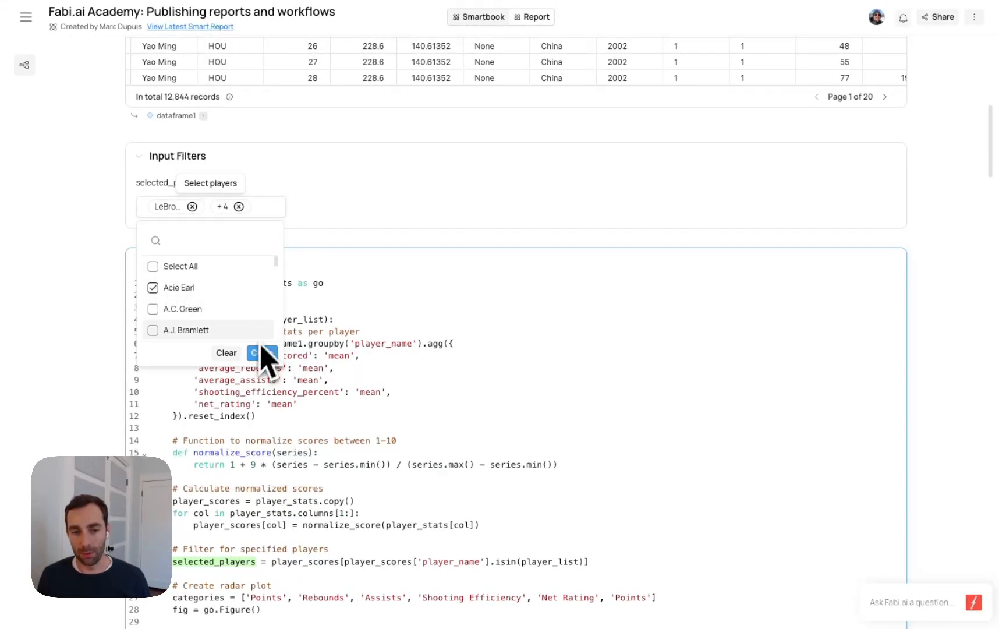
left_click(347, 358)
scroll(346, 356, "down", 10)
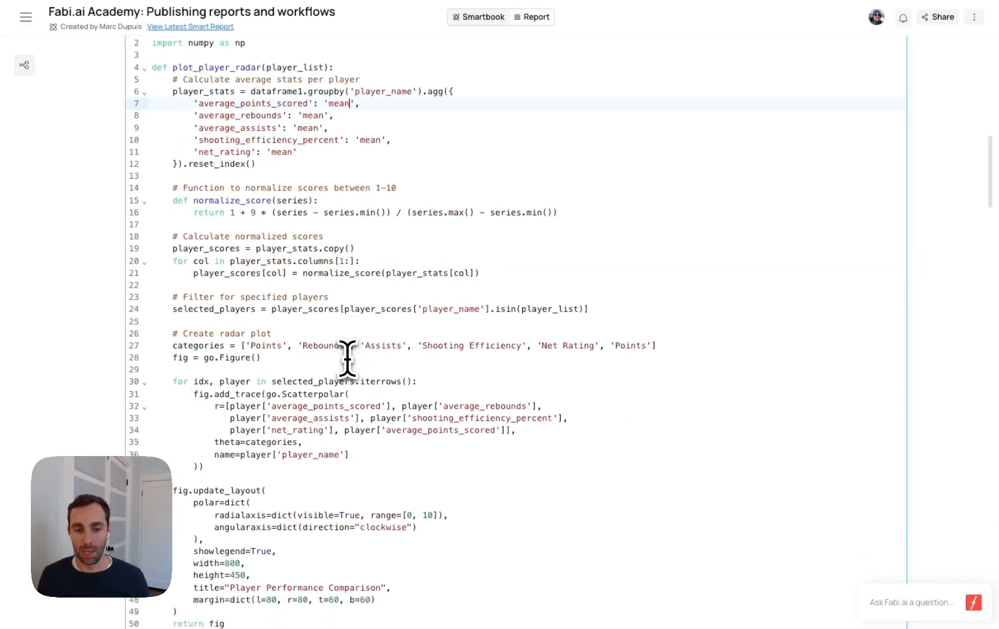
left_click_drag(329, 350, 244, 349)
Collapse the code of python_cell_3, remove Acie Earl from the selected_players filter and submit the new selection.
scroll(268, 350, "up", 1)
scroll(268, 350, "up", 10)
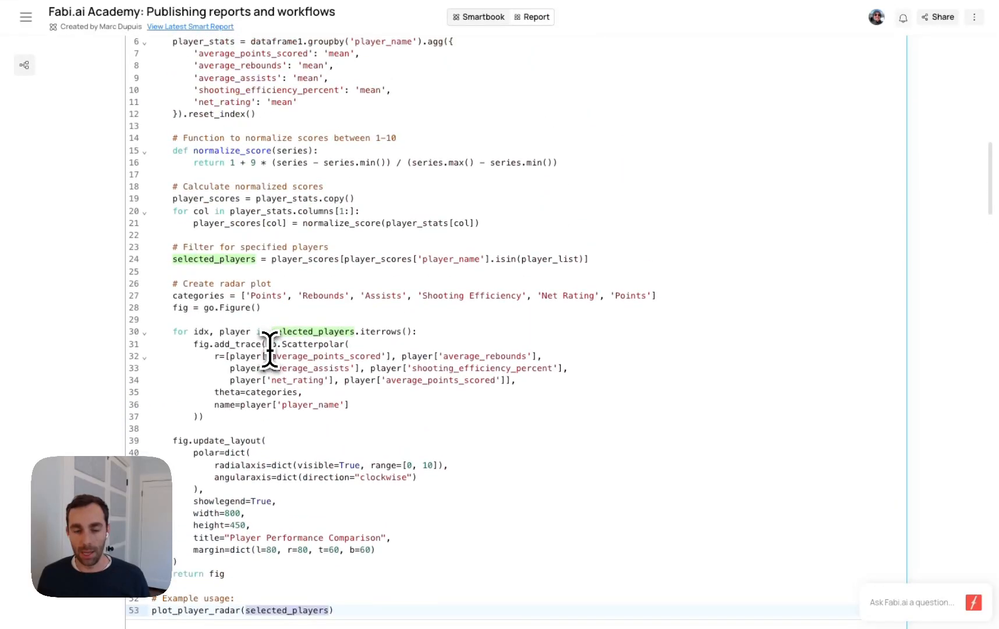
left_click(233, 288)
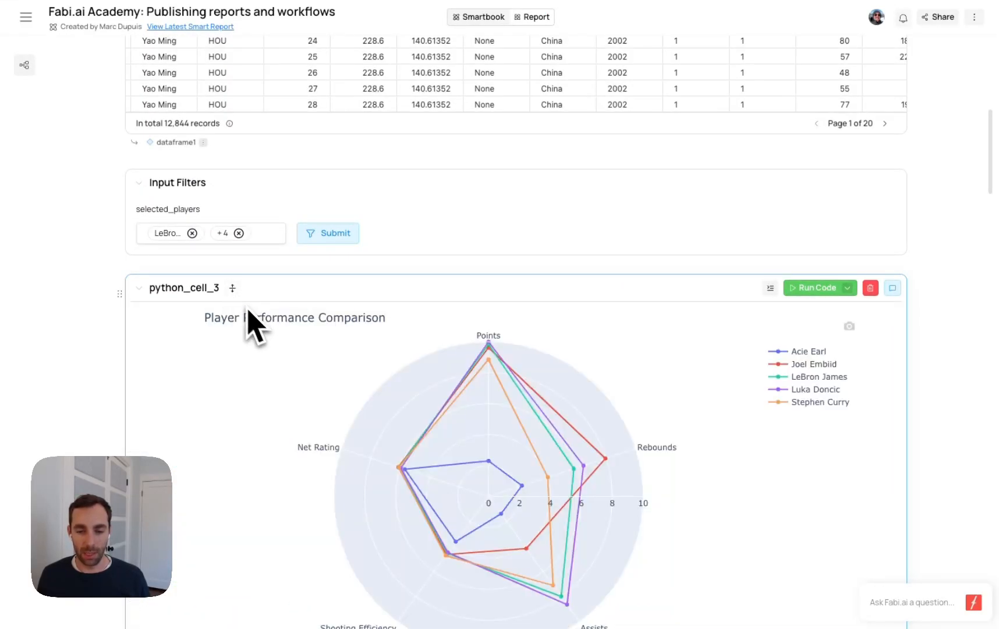
left_click(268, 228)
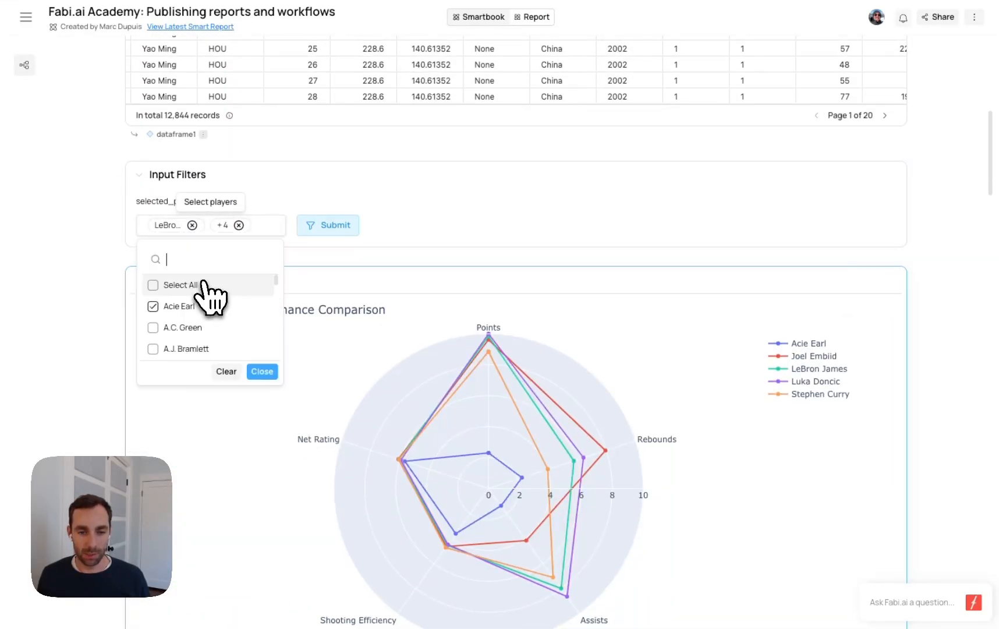
left_click(204, 306)
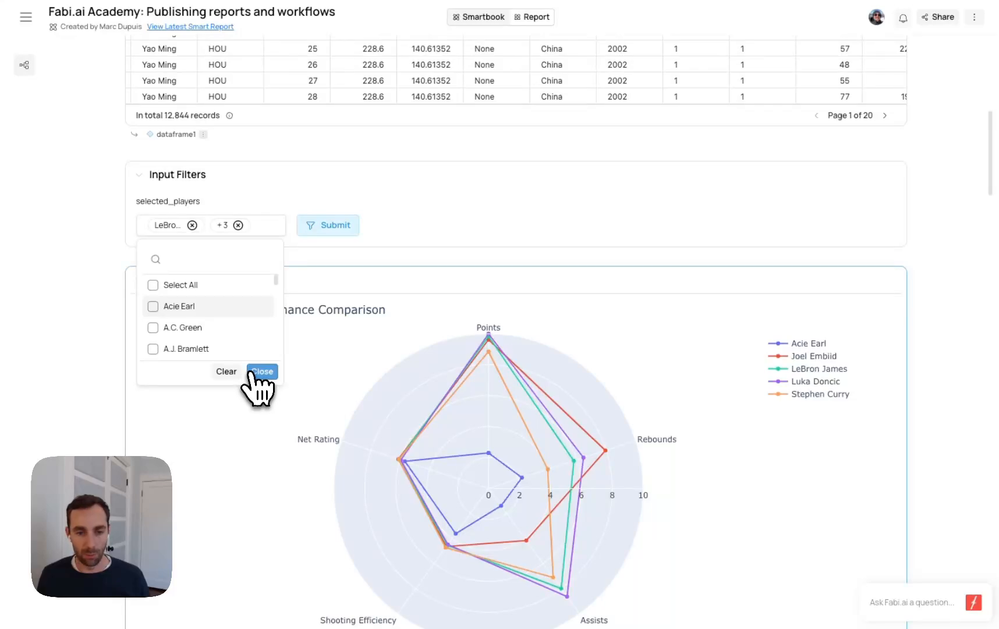
left_click(256, 371)
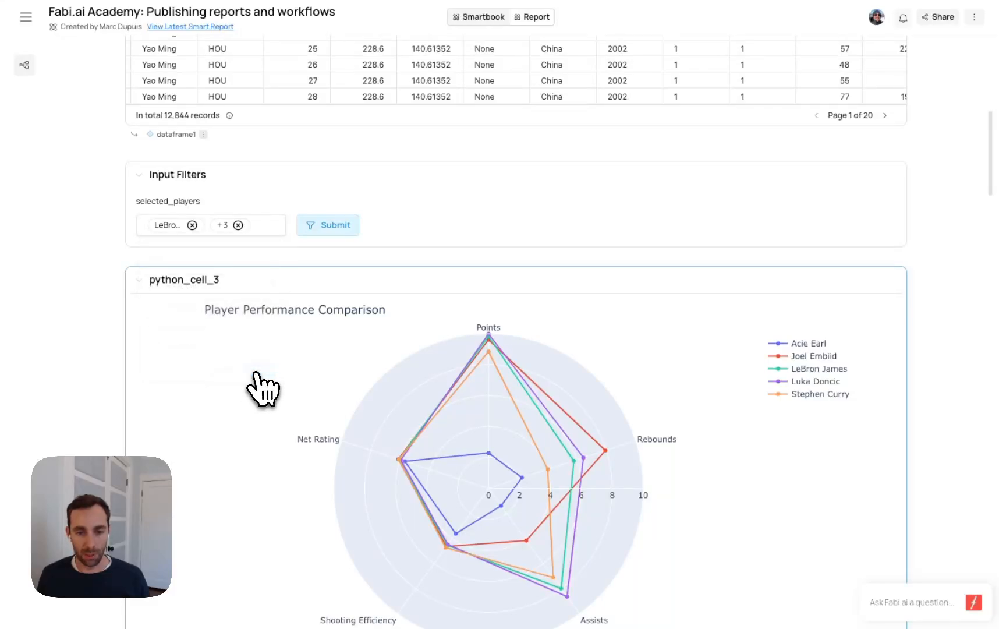
left_click(337, 227)
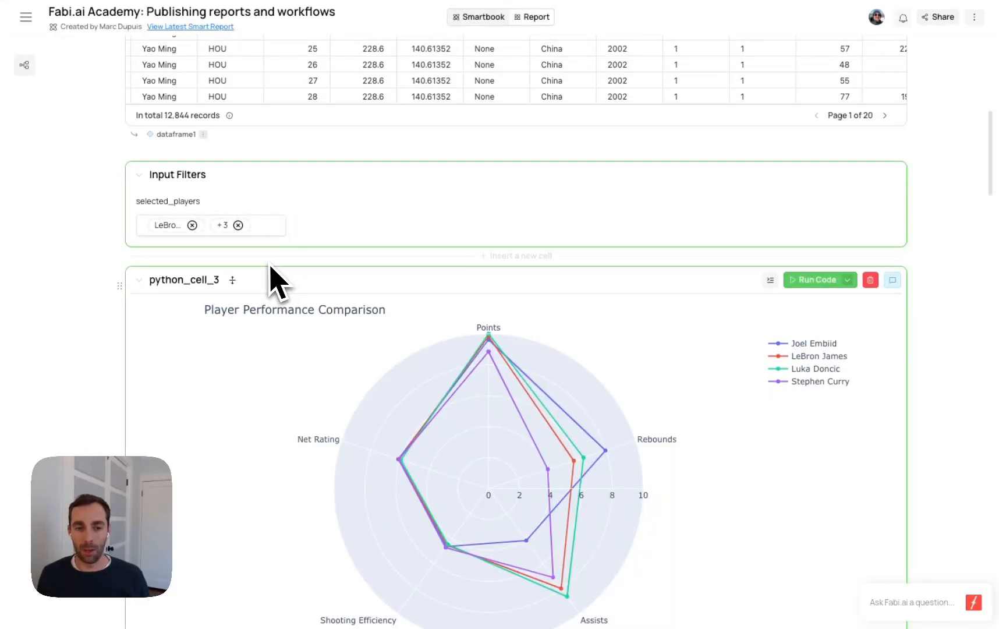
Expand the code of python_cell_3 and look through the remaining Python cells and charts down to the Smartbook's end.
left_click(233, 281)
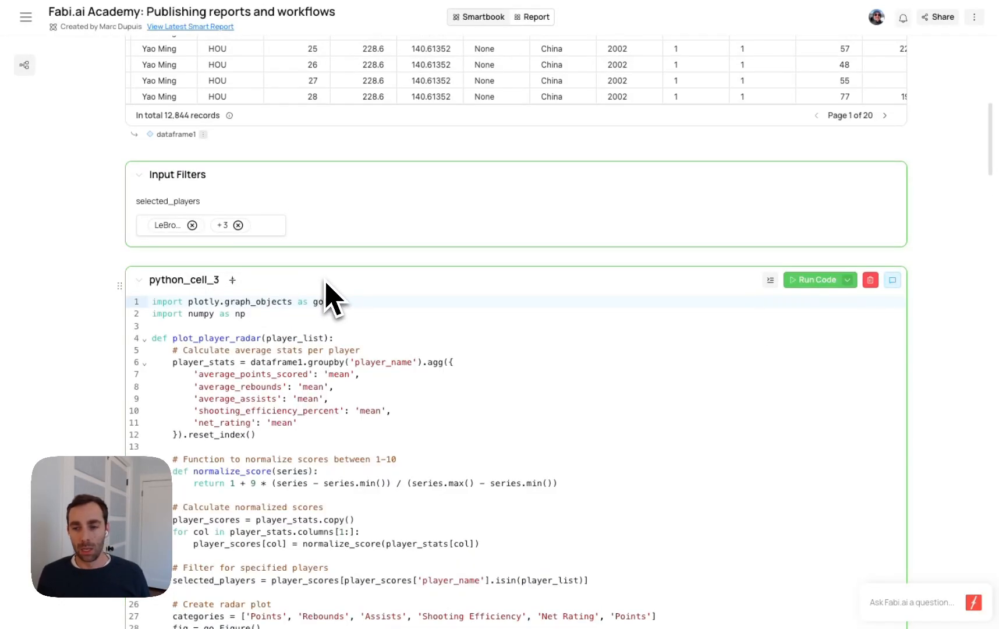
scroll(324, 291, "down", 1)
scroll(324, 300, "down", 15)
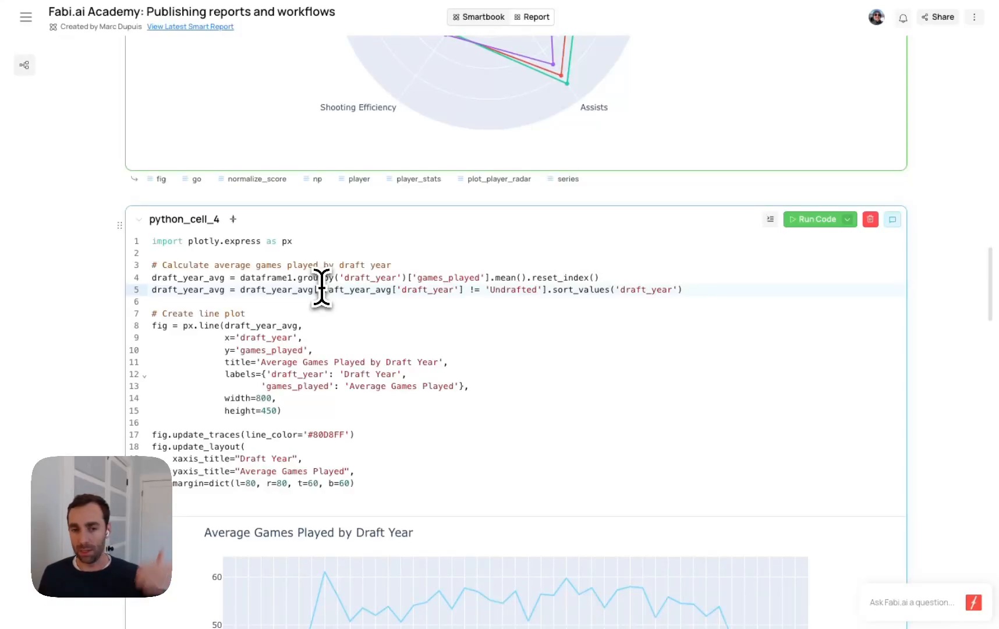
scroll(321, 288, "up", 1)
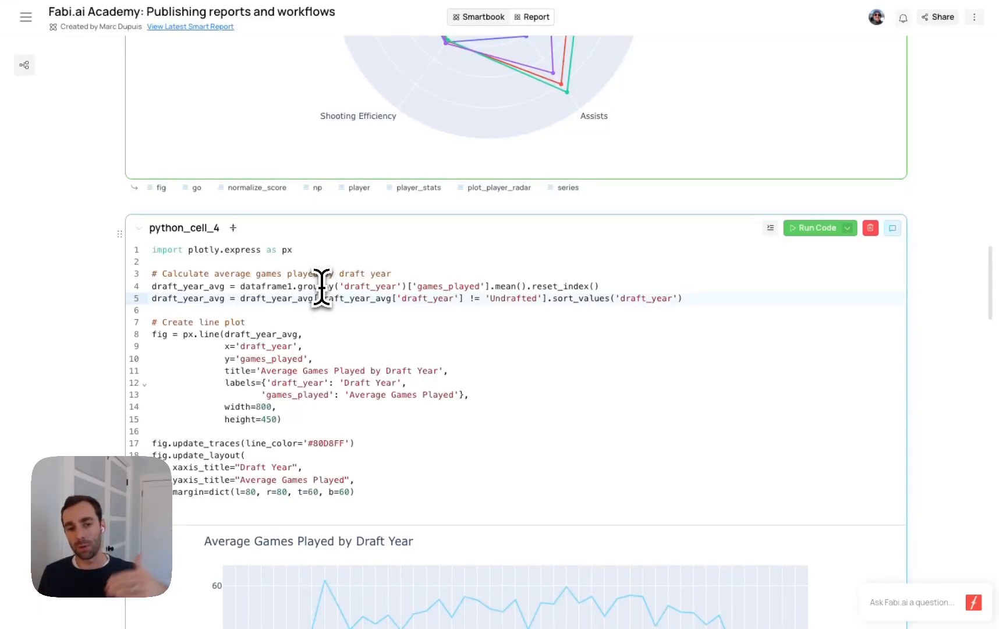
scroll(321, 286, "up", 15)
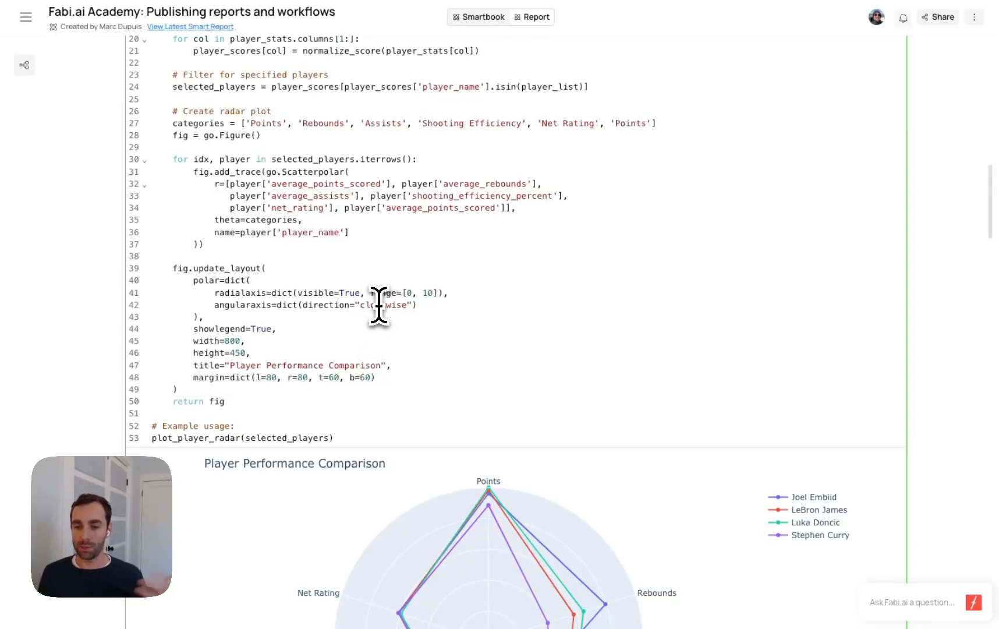
scroll(544, 160, "down", 15)
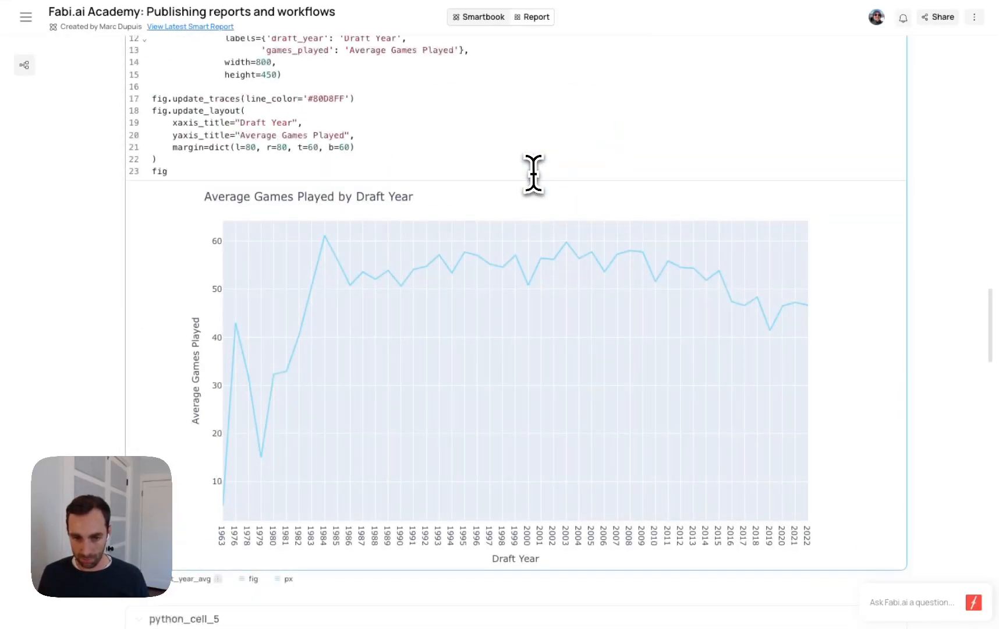
scroll(534, 173, "down", 20)
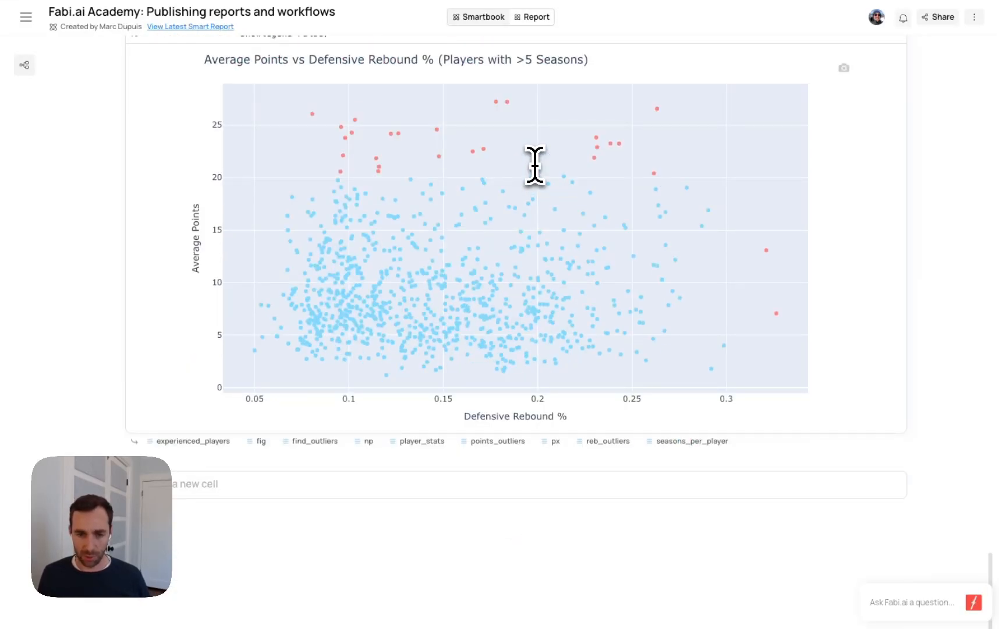
Switch to the Report view and look over its layout from the charts up to the player filter and introduction.
left_click(533, 17)
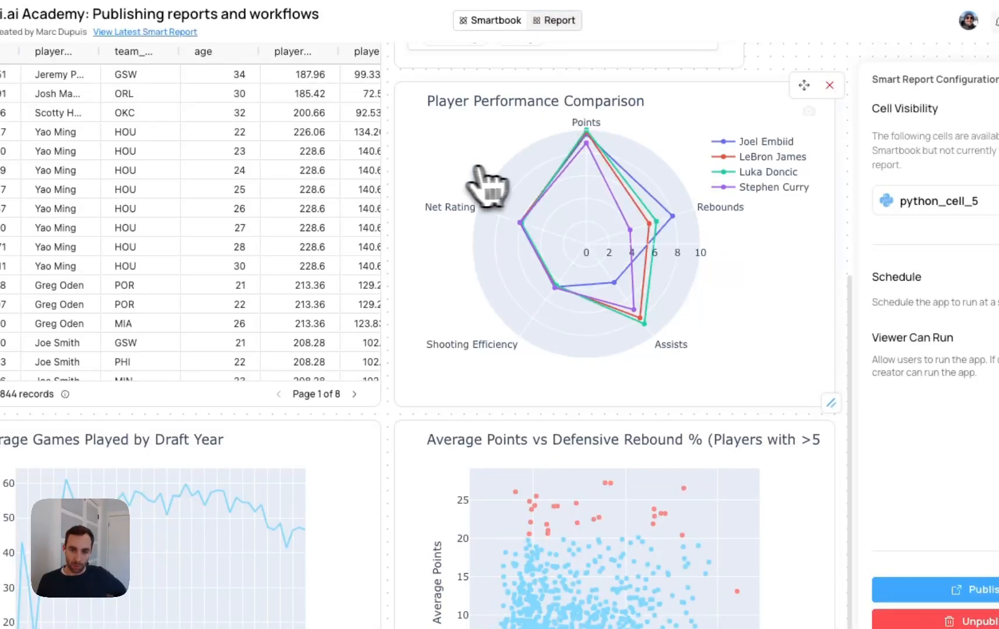
scroll(386, 211, "up", 2)
scroll(385, 215, "up", 3)
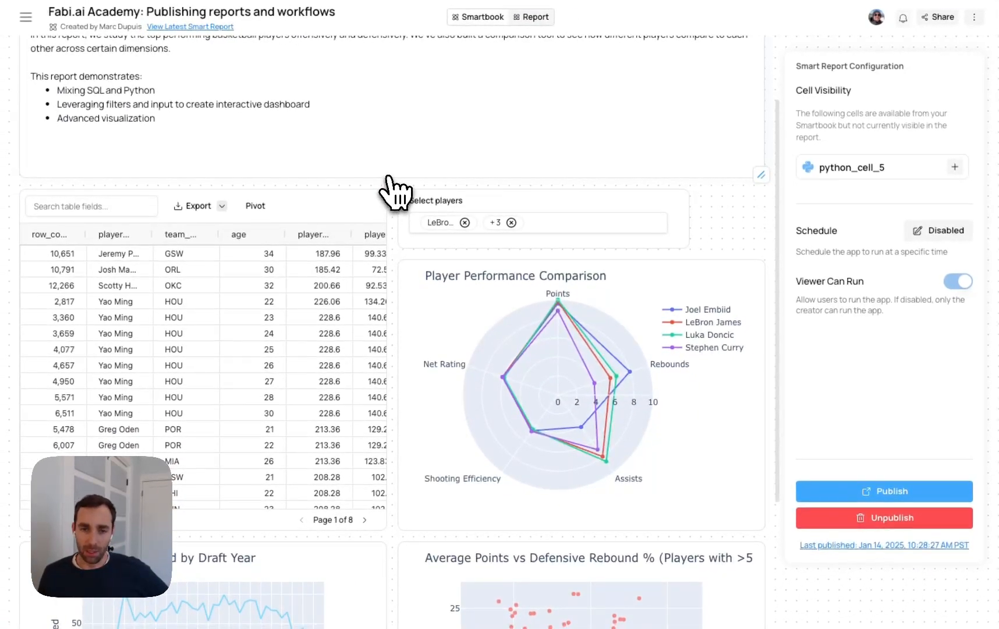
Try adding python_cell_5 to the report, narrow its age distribution chart, shift it sideways and remove it from the report.
scroll(391, 192, "up", 2)
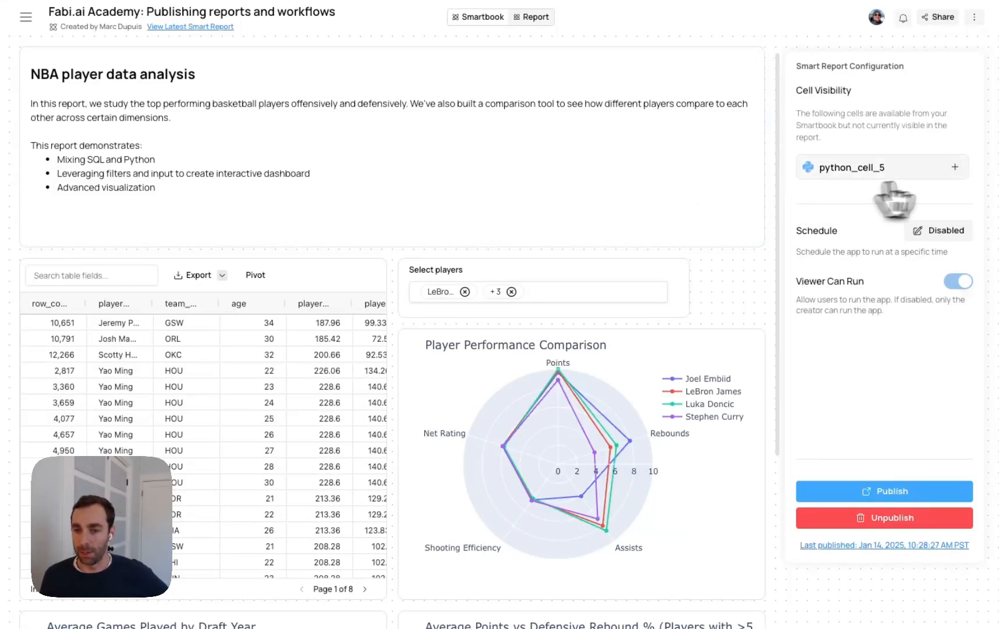
left_click(956, 167)
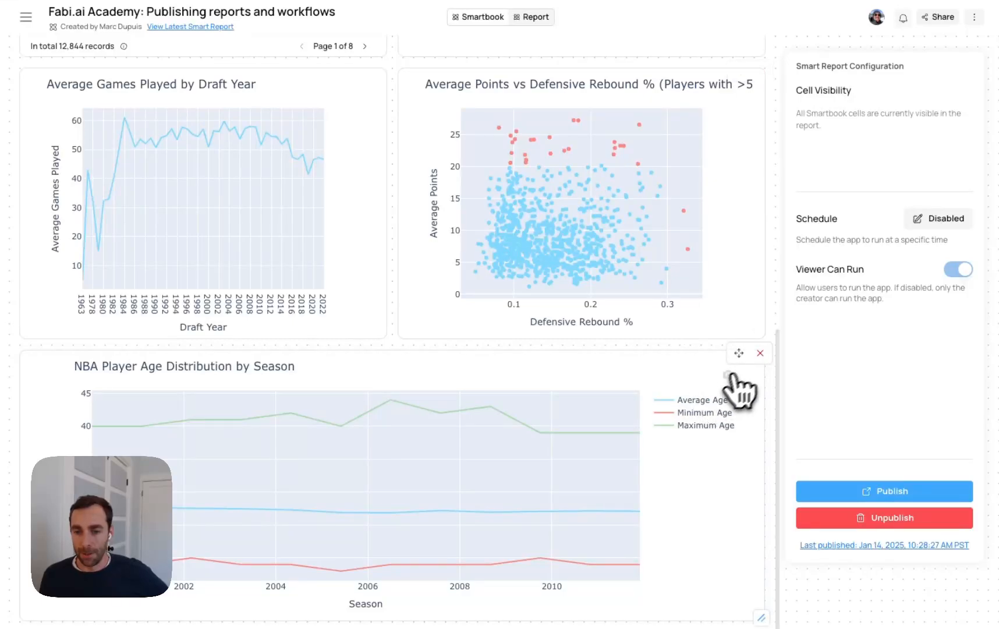
left_click_drag(753, 605, 498, 611)
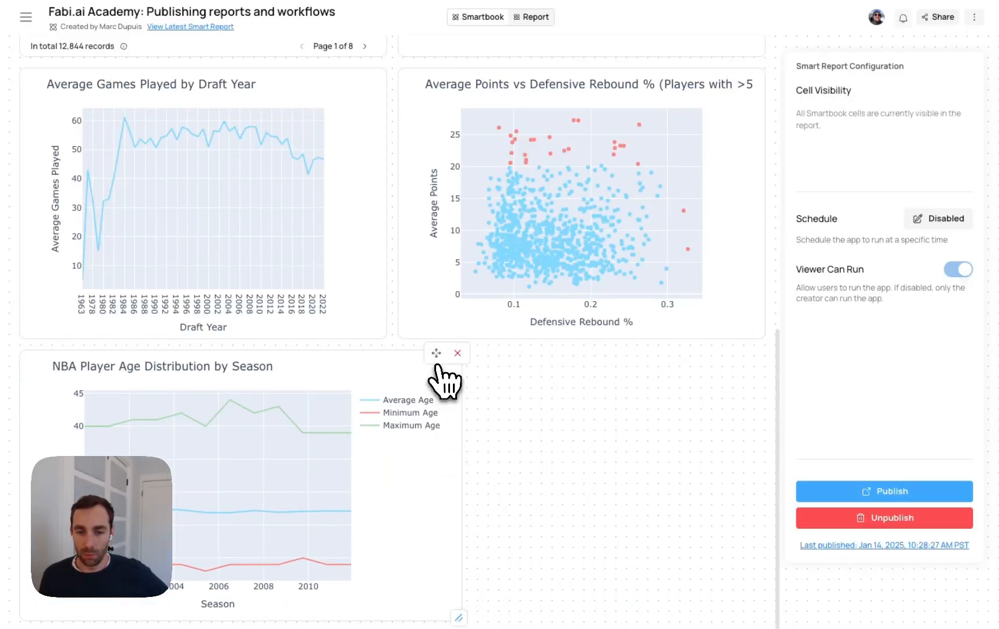
left_click_drag(437, 353, 498, 380)
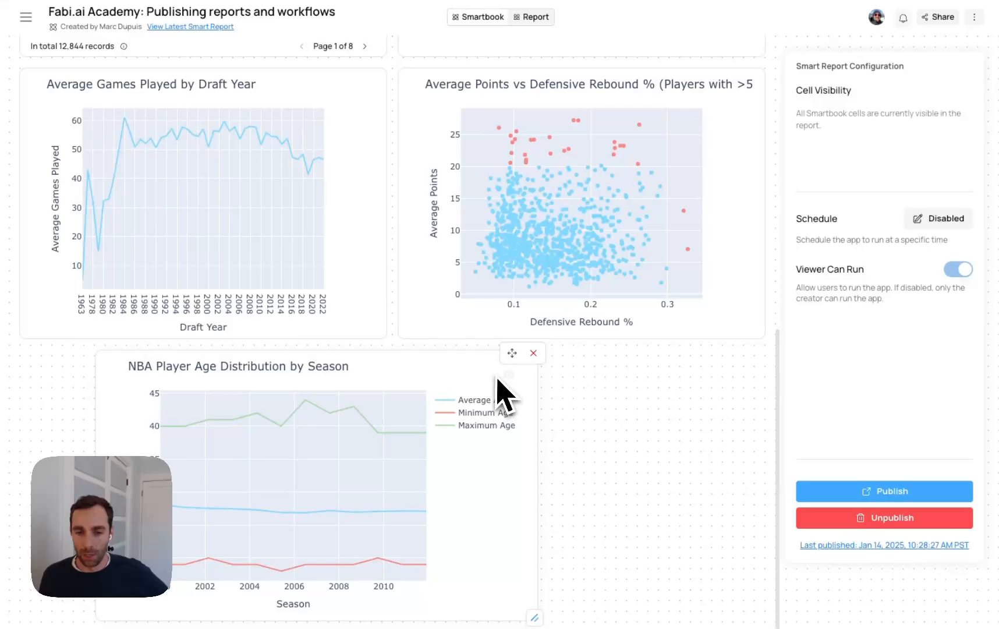
left_click(534, 353)
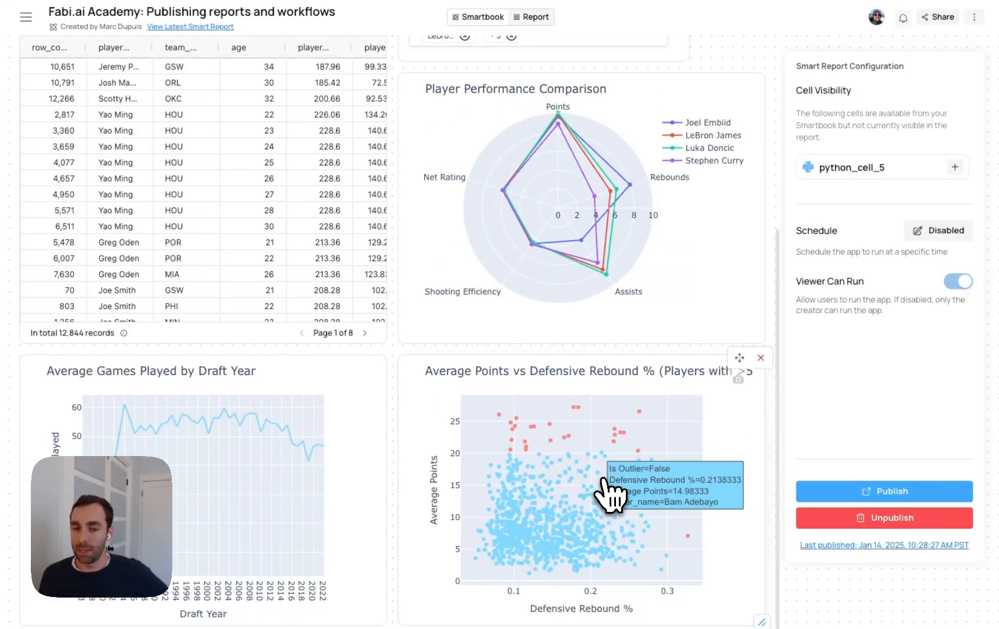
Look over the report layout, covering the introduction, data table, player filter and charts.
scroll(607, 495, "up", 3)
scroll(606, 495, "up", 2)
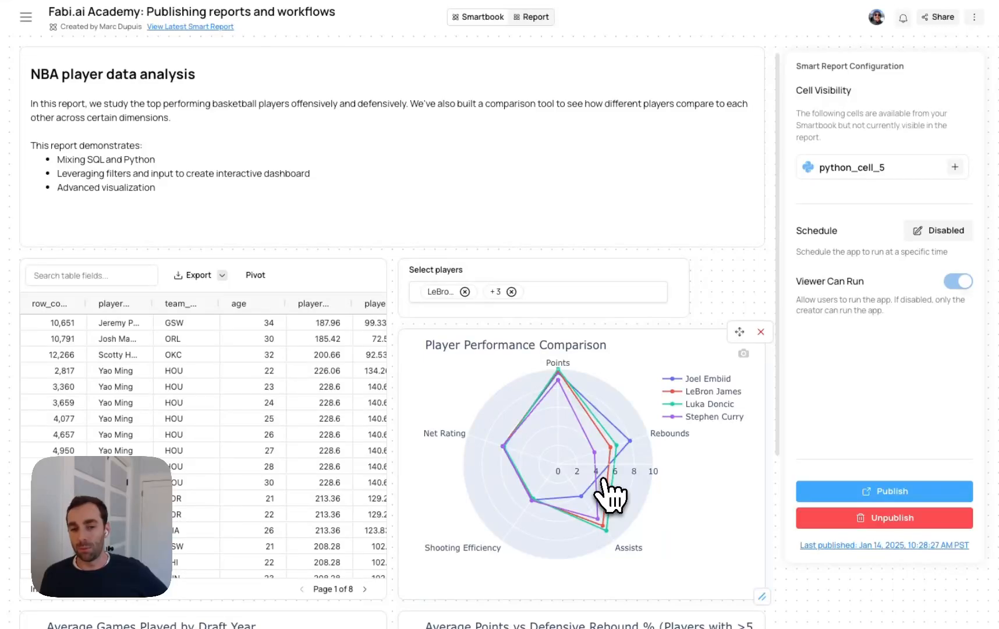
scroll(606, 414, "down", 1)
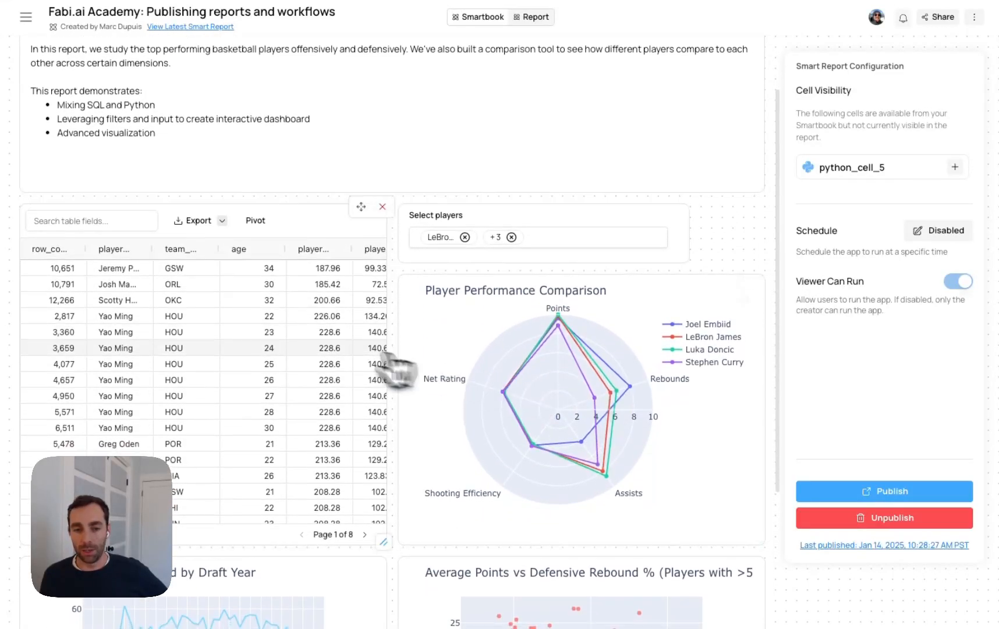
scroll(495, 397, "down", 2)
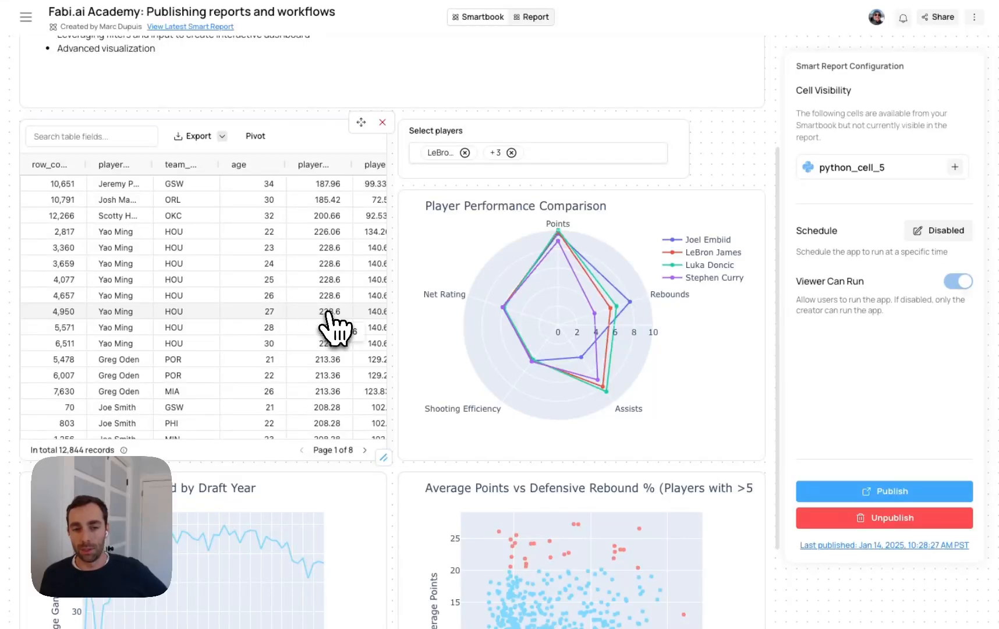
scroll(516, 322, "up", 2)
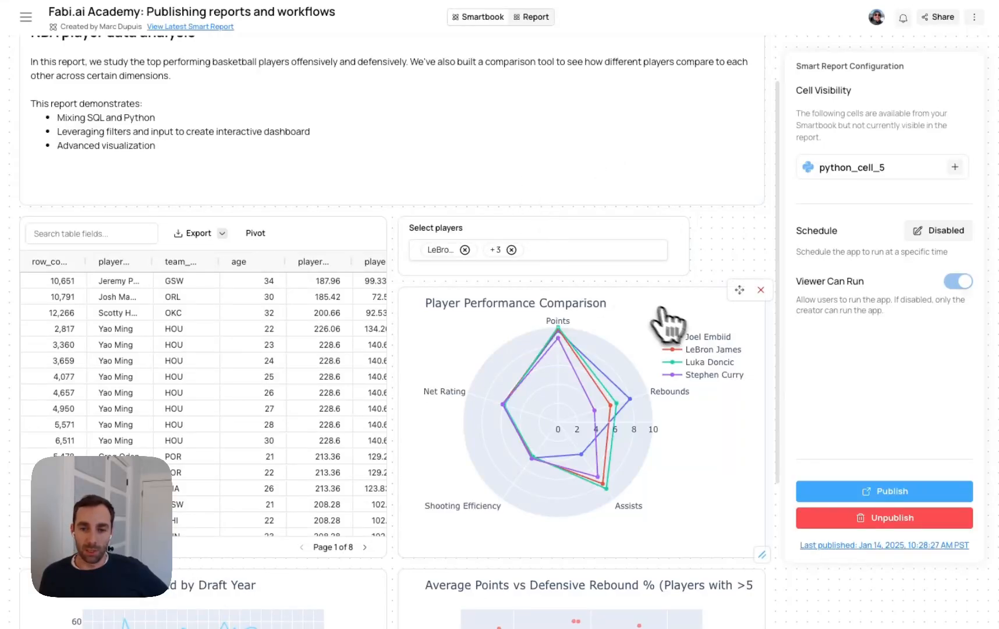
scroll(670, 326, "up", 1)
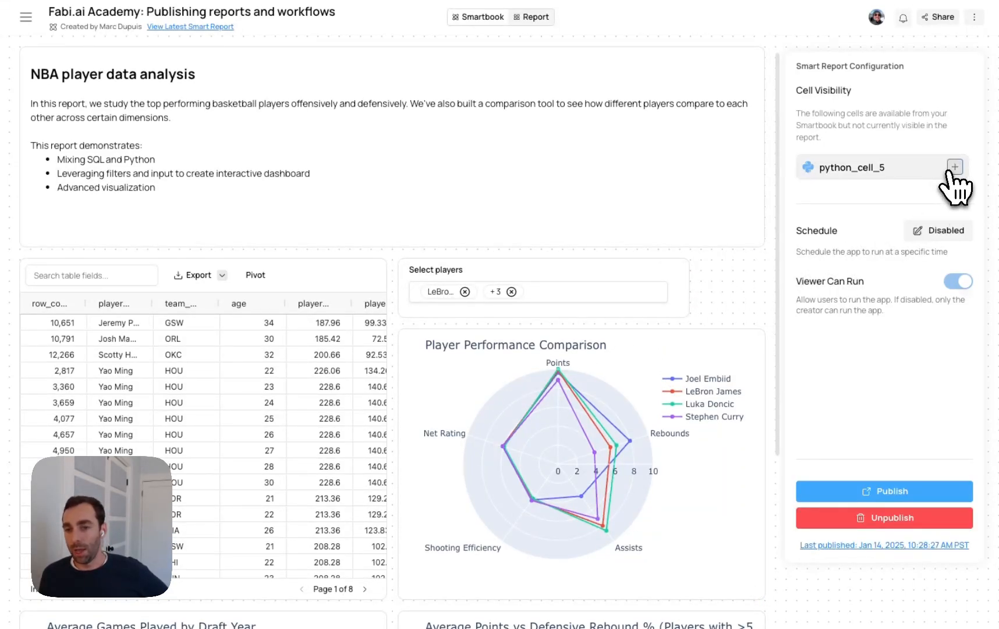
Try the scheduled run and custom schedule options in the report's schedule configuration, and close it without submitting.
left_click(939, 233)
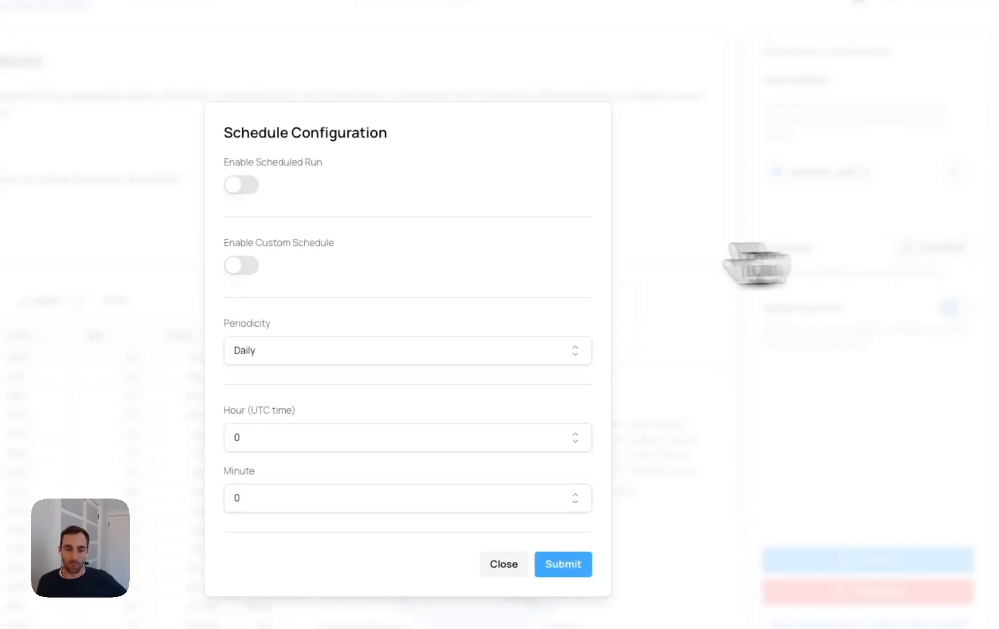
left_click(282, 175)
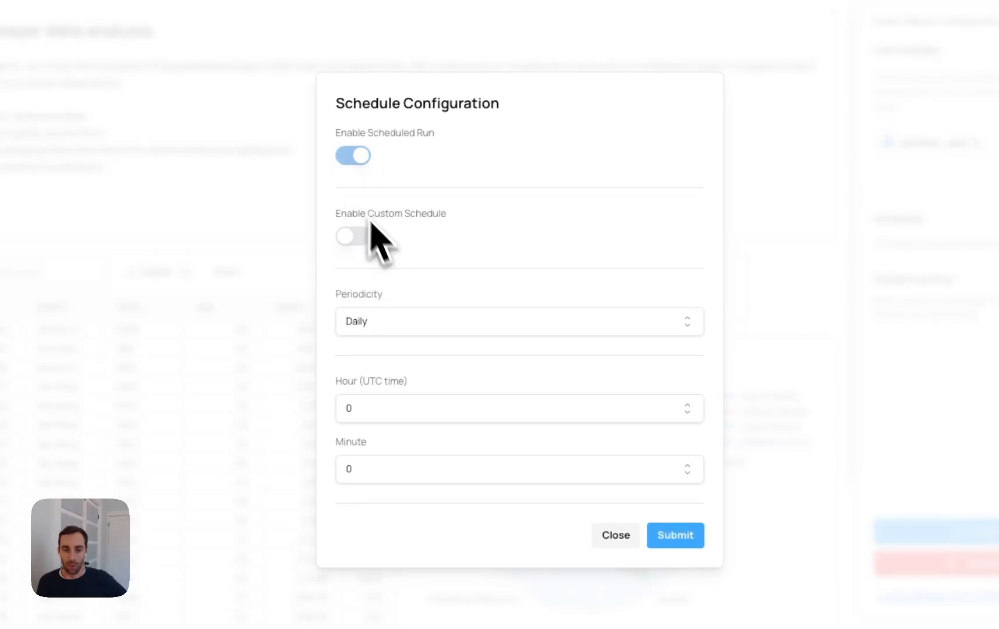
left_click(355, 236)
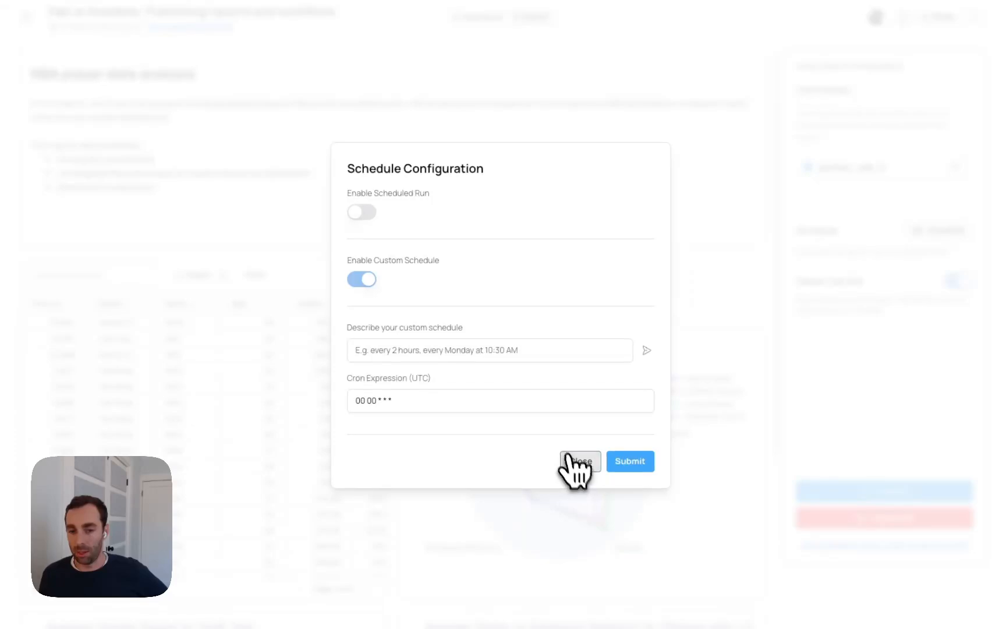
left_click(581, 461)
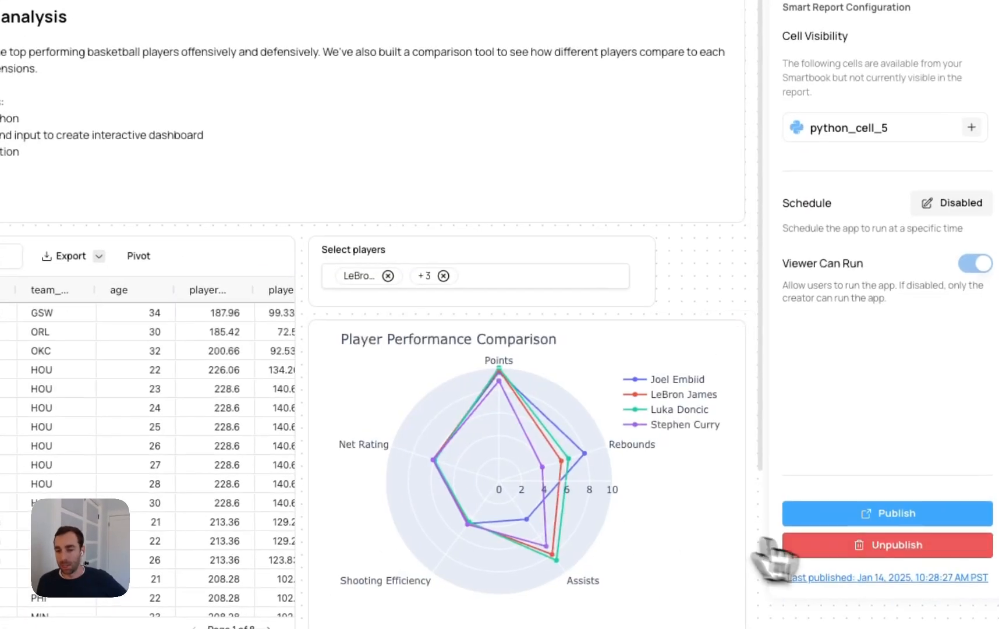
Publish the report and go back from the published version to its Smartbook.
left_click(838, 514)
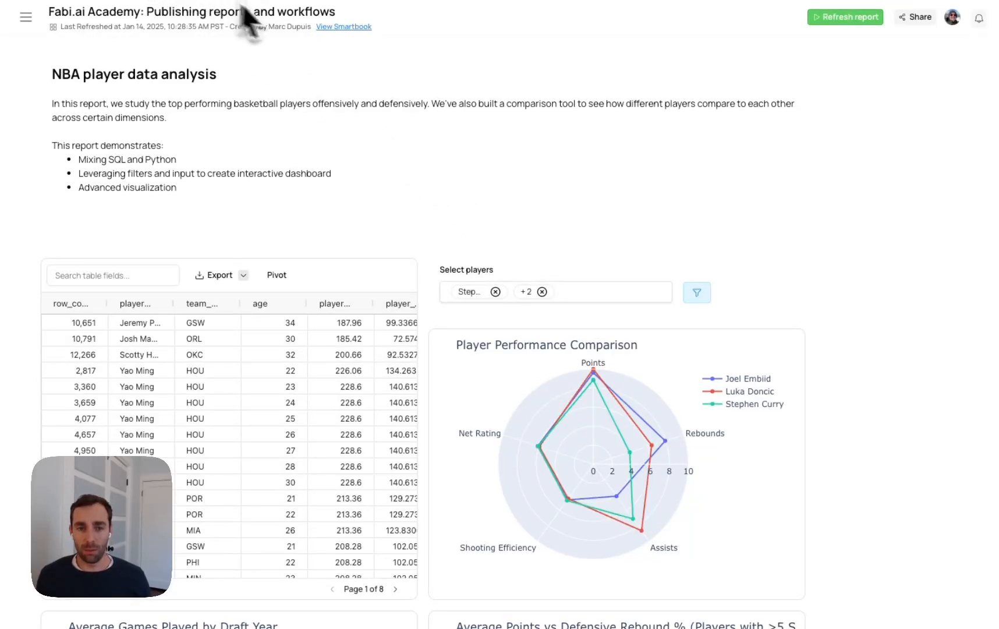
left_click(329, 27)
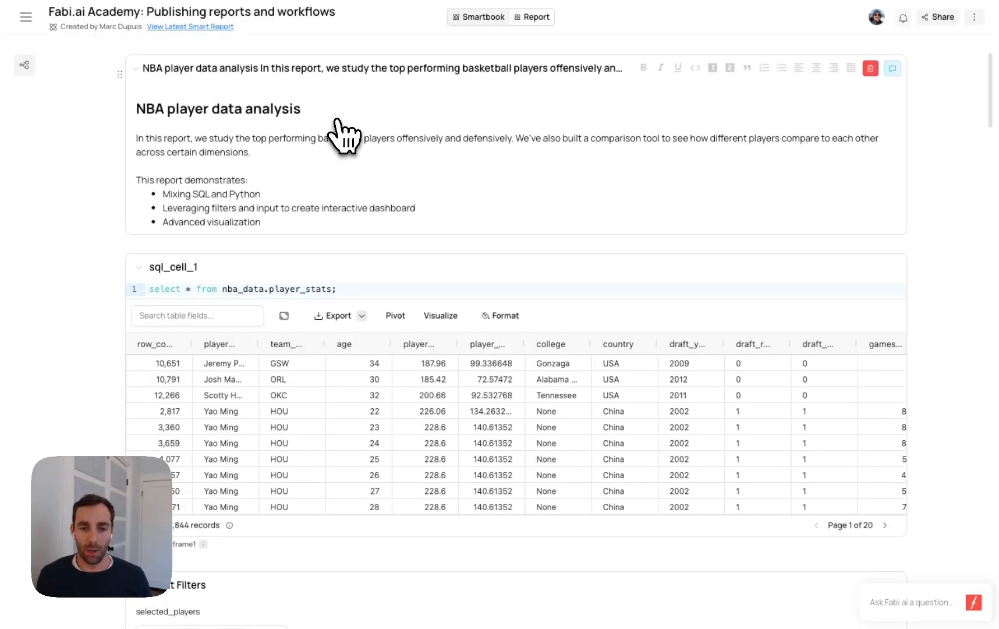
Examine the Google Sheets export settings for dataframe1 of sql_cell_1, including sheet URL, worksheet name and trigger mode, and close them without saving.
scroll(335, 158, "down", 3)
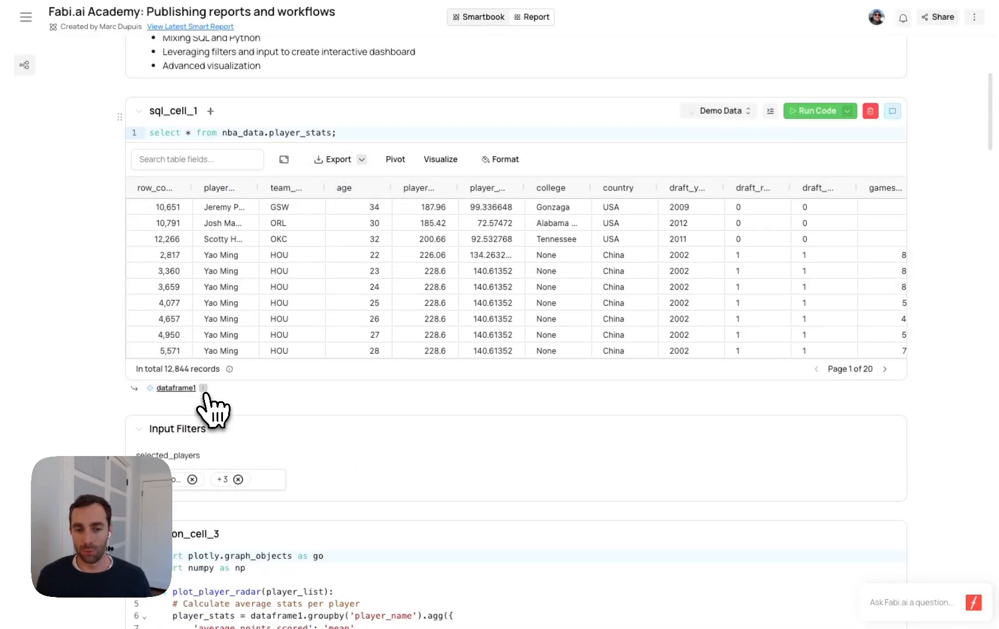
scroll(210, 402, "down", 15)
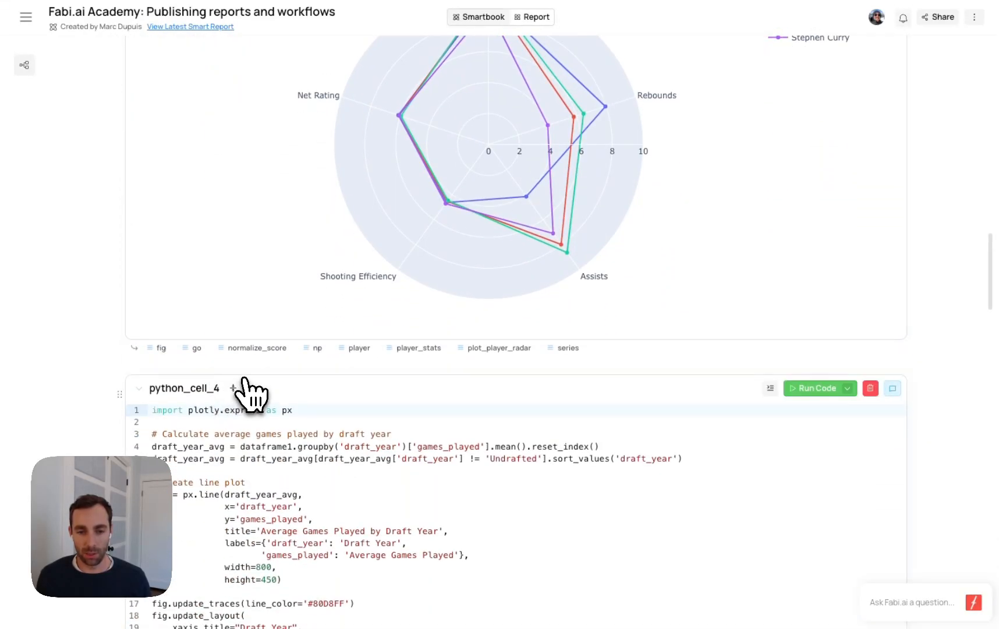
scroll(373, 385, "down", 10)
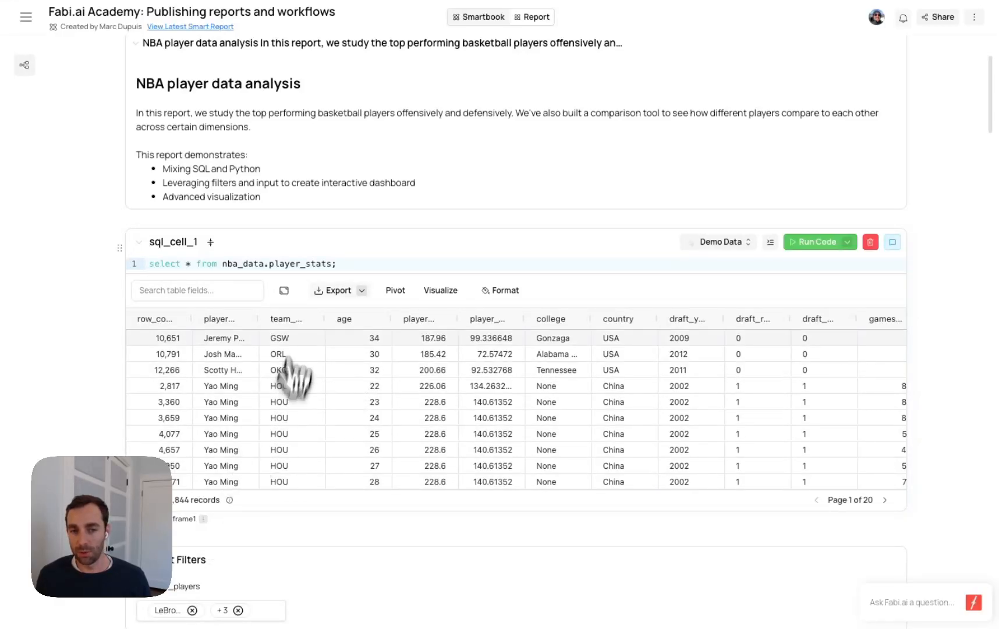
left_click(203, 518)
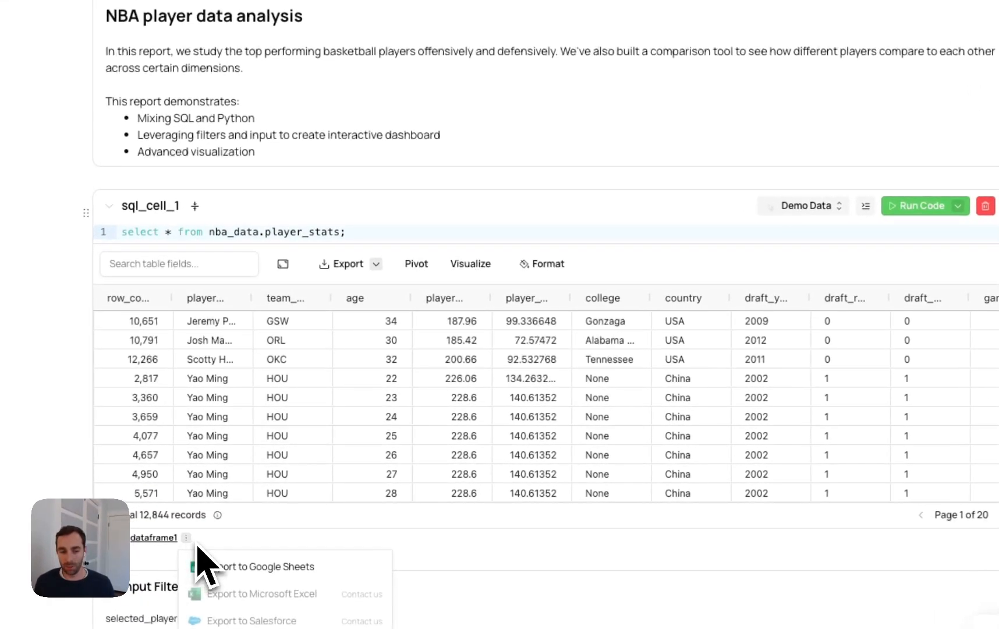
left_click(213, 565)
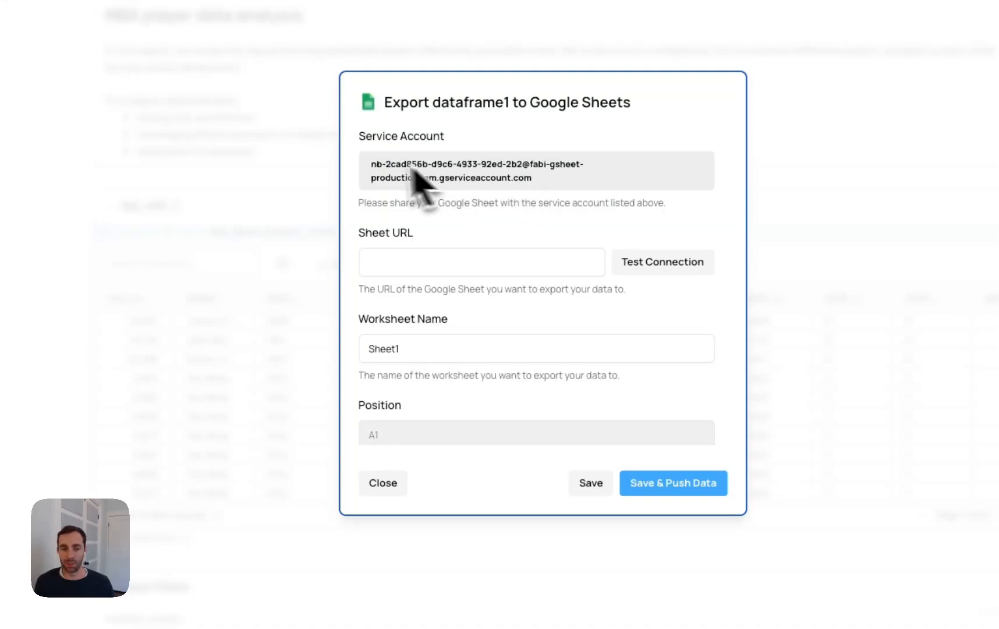
left_click(440, 259)
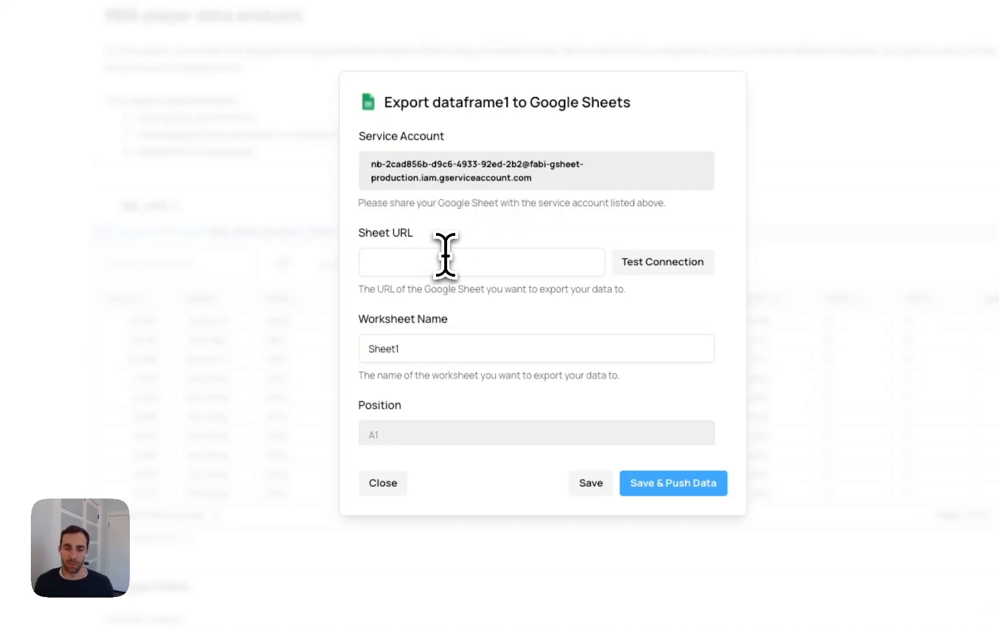
scroll(467, 369, "down", 4)
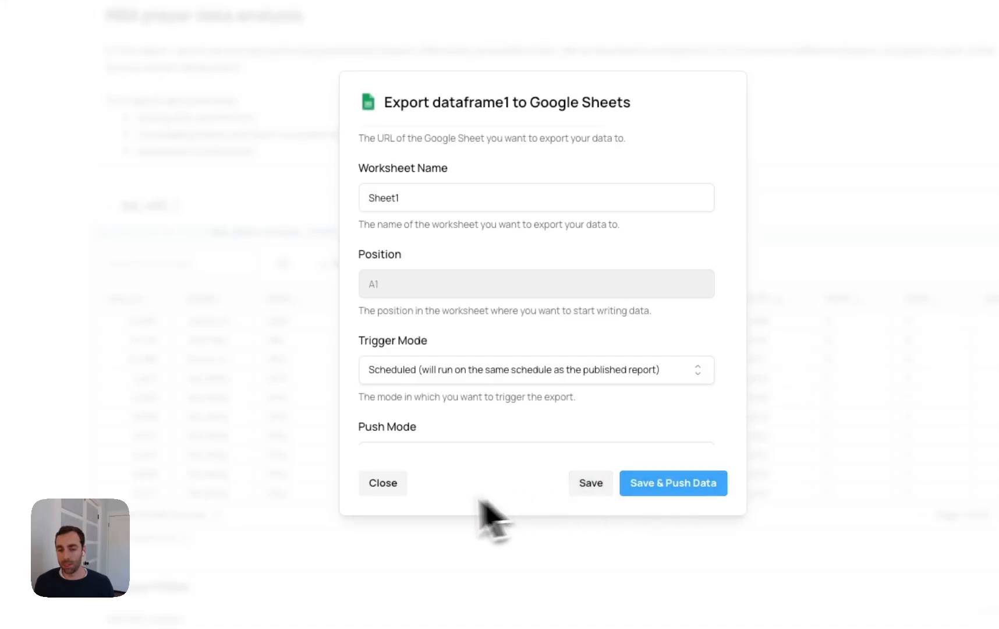
left_click(389, 494)
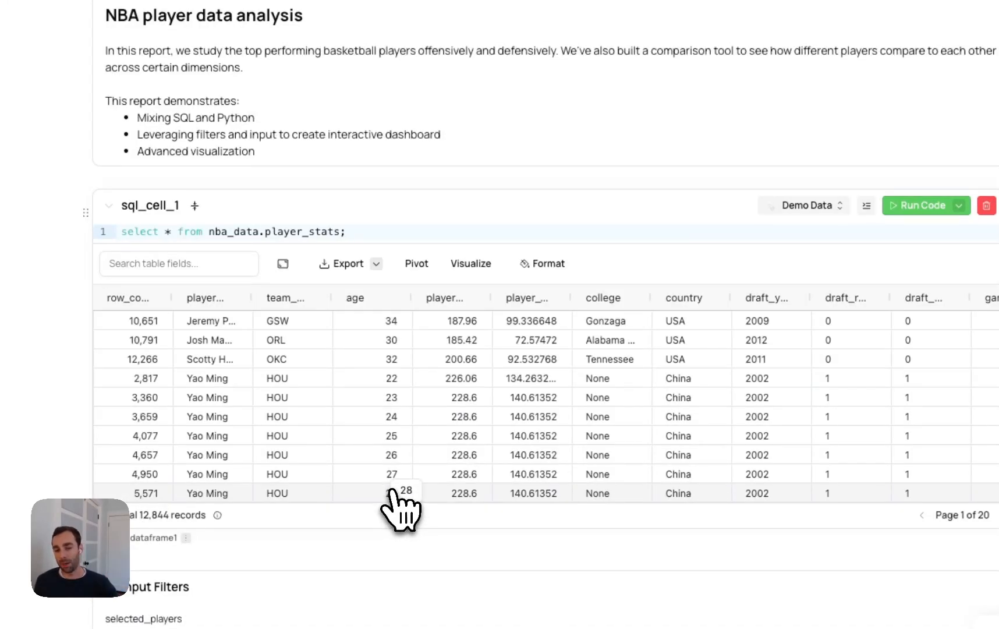